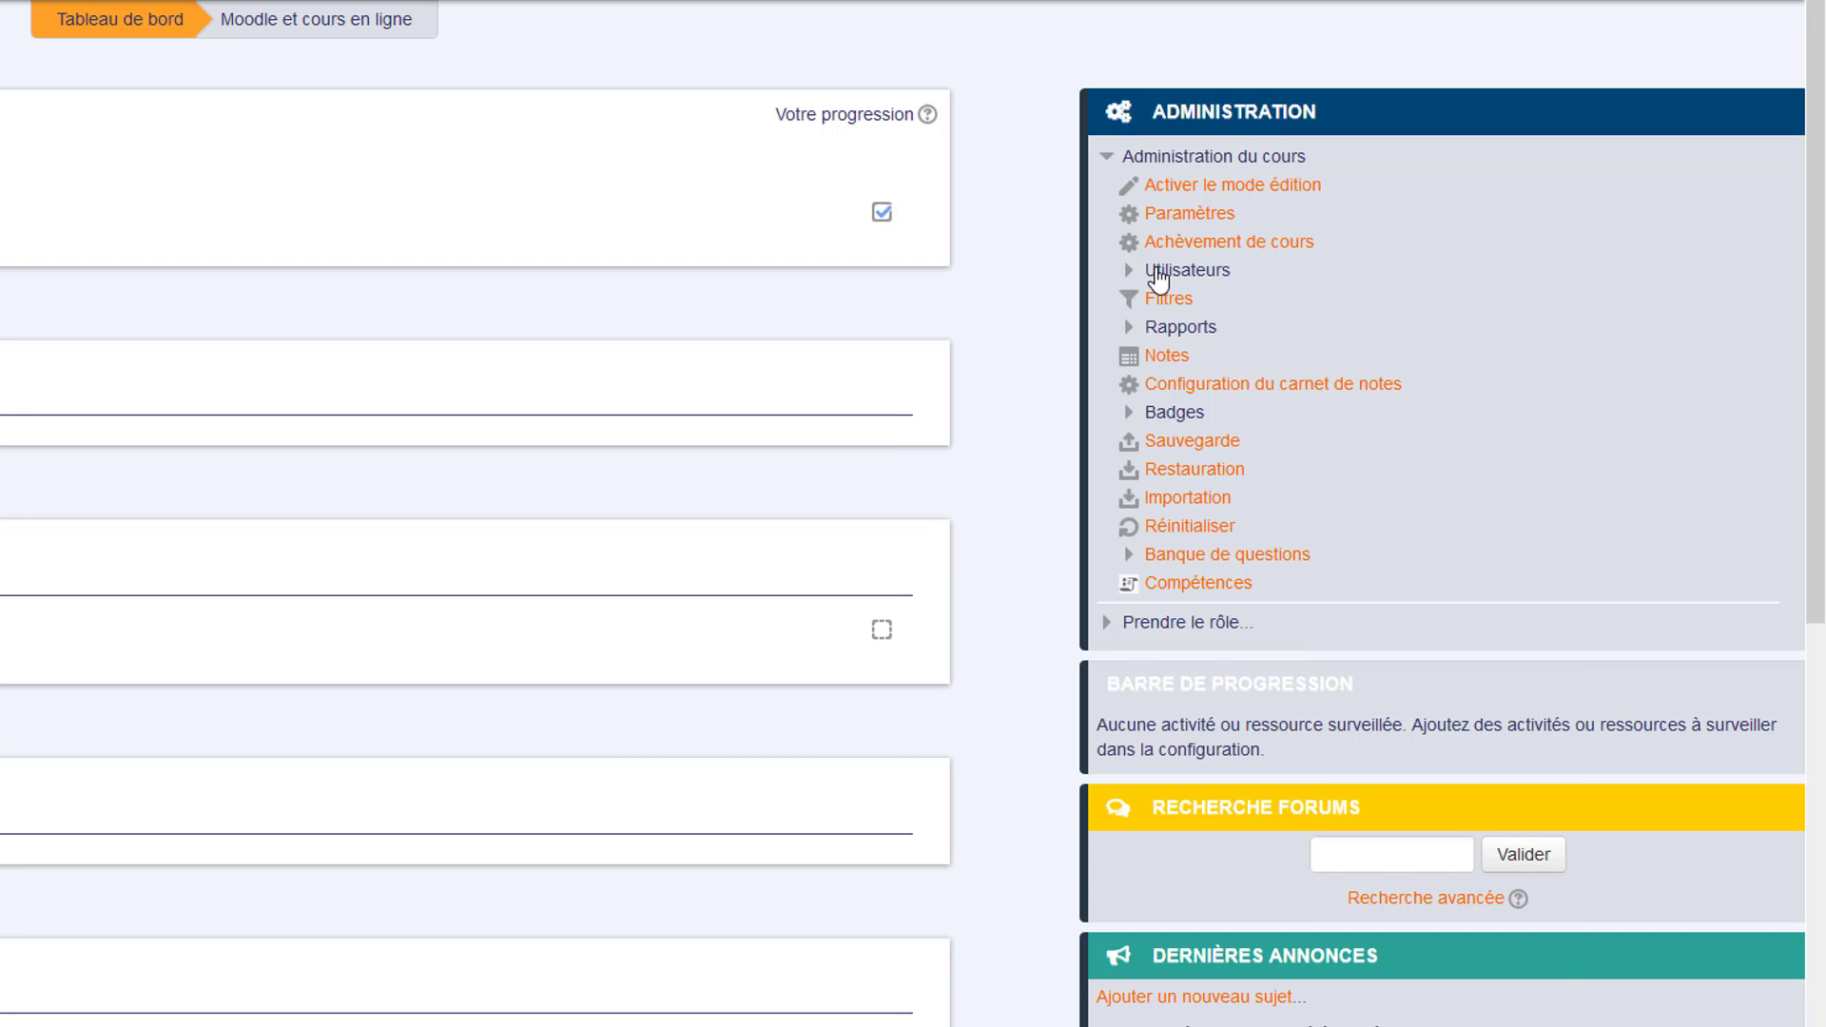
- Open the manual enrolment page from the course's enrolment methods
left_click(1151, 270)
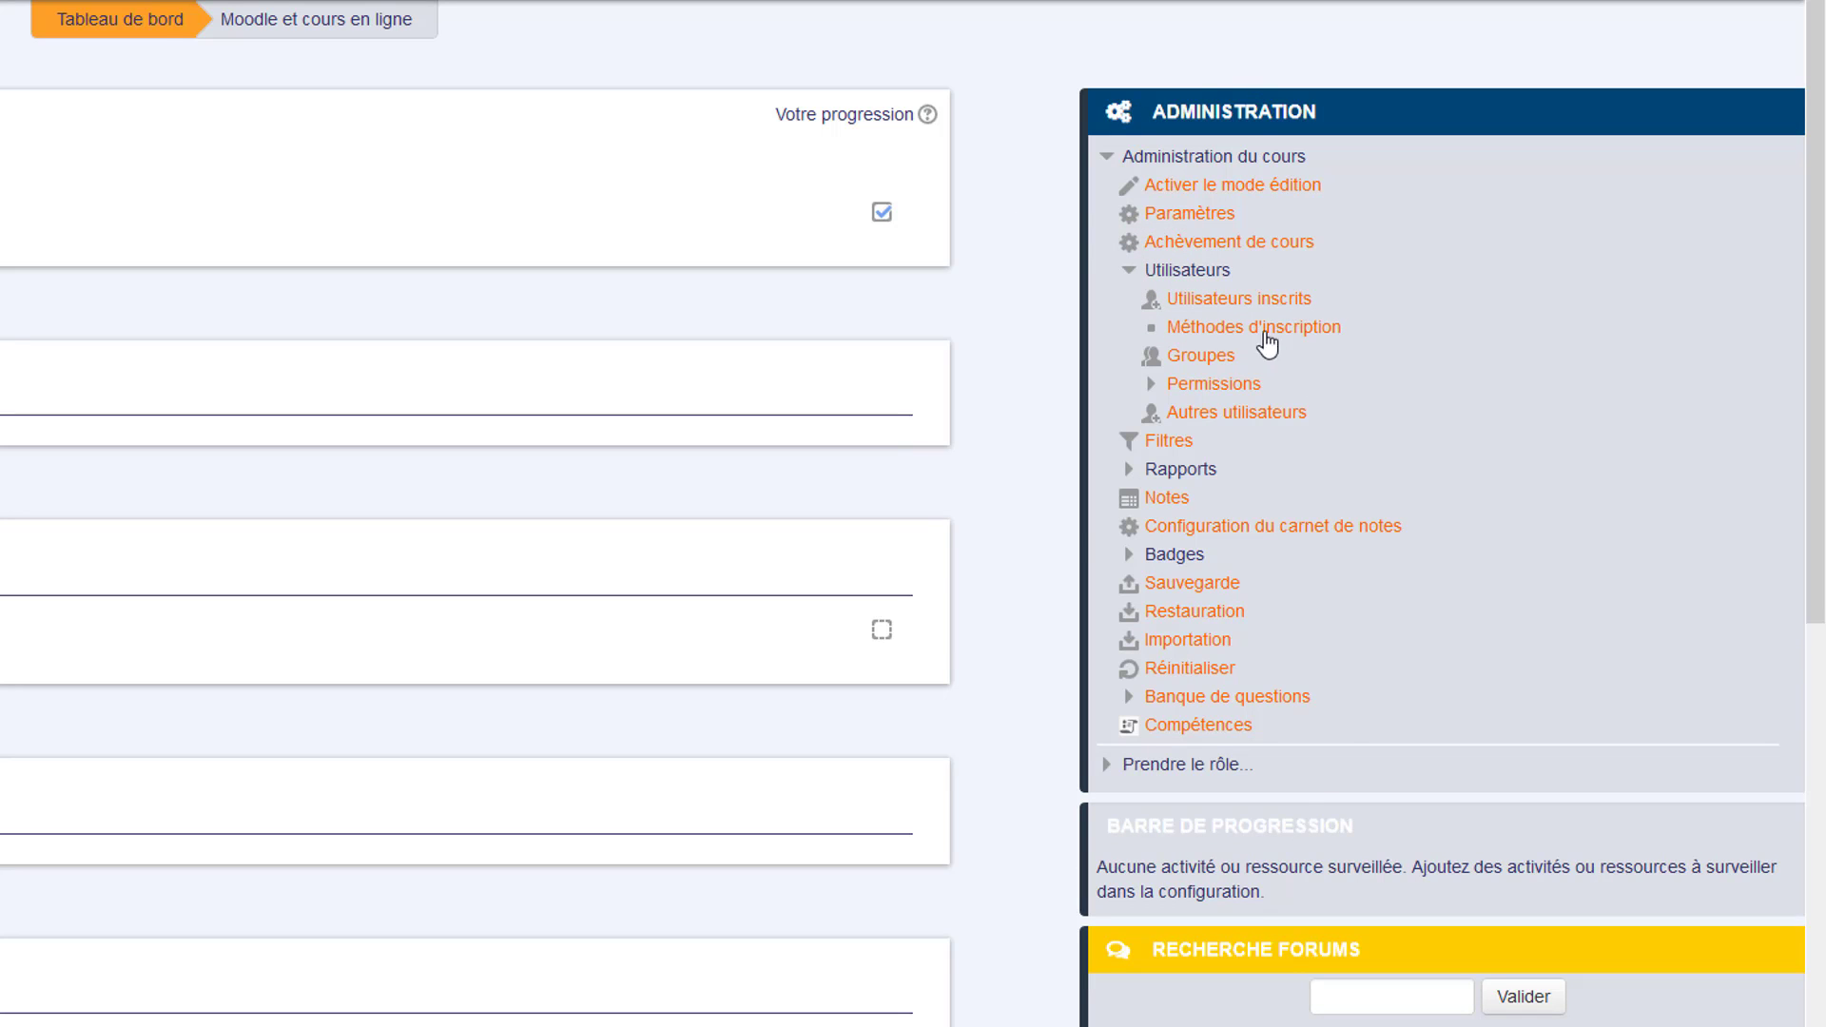
left_click(1205, 327)
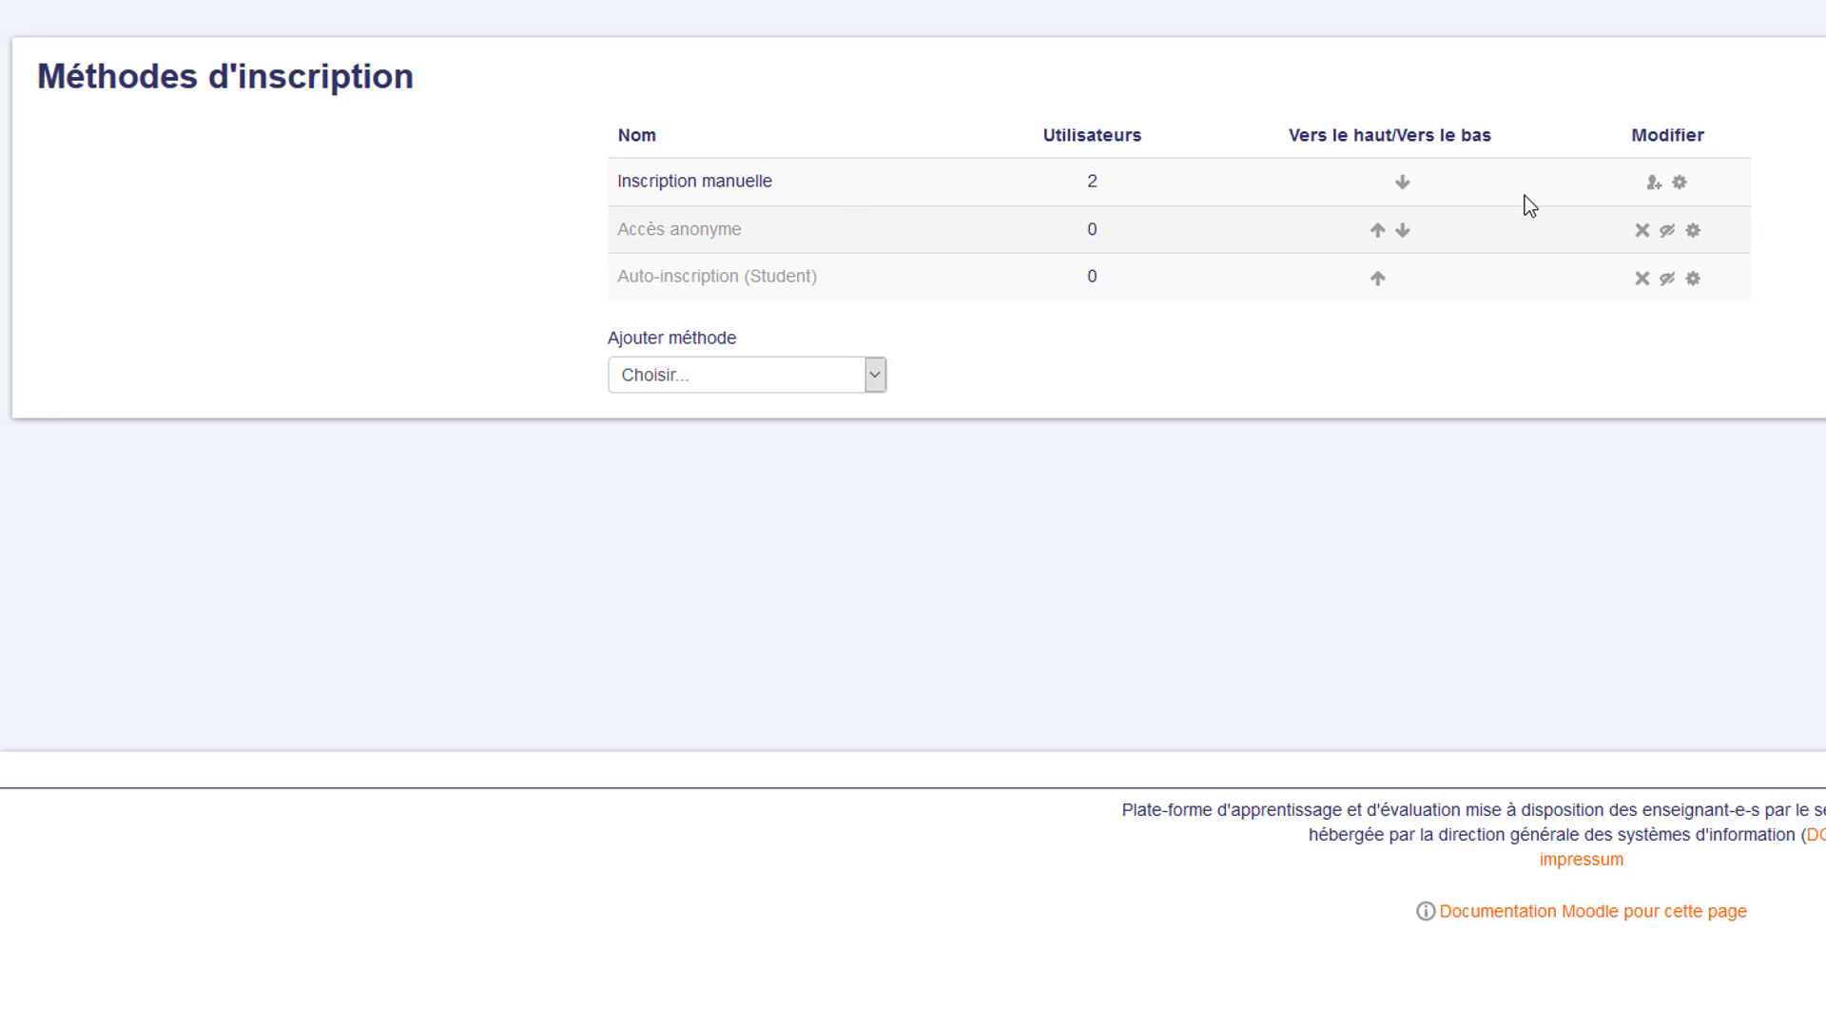
left_click(1653, 186)
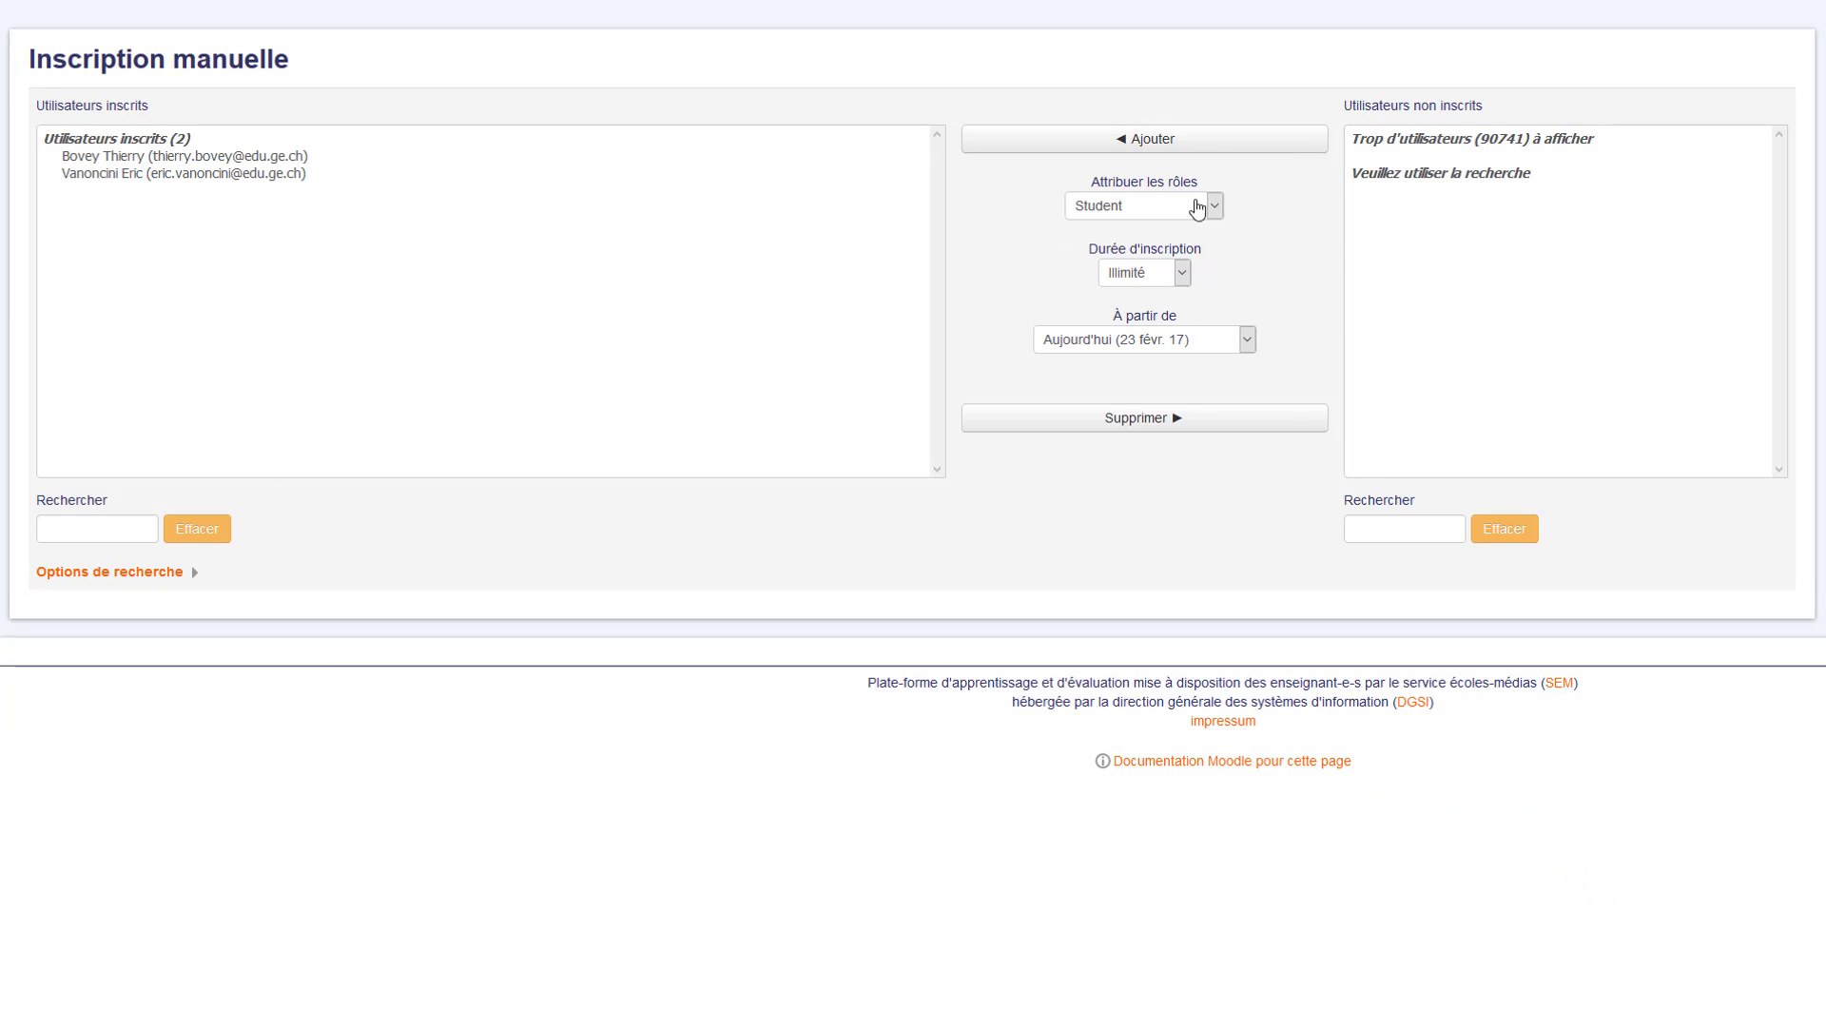
- Search the non-enrolled users by surname, select a matching user, and clear the search
left_click(1388, 530)
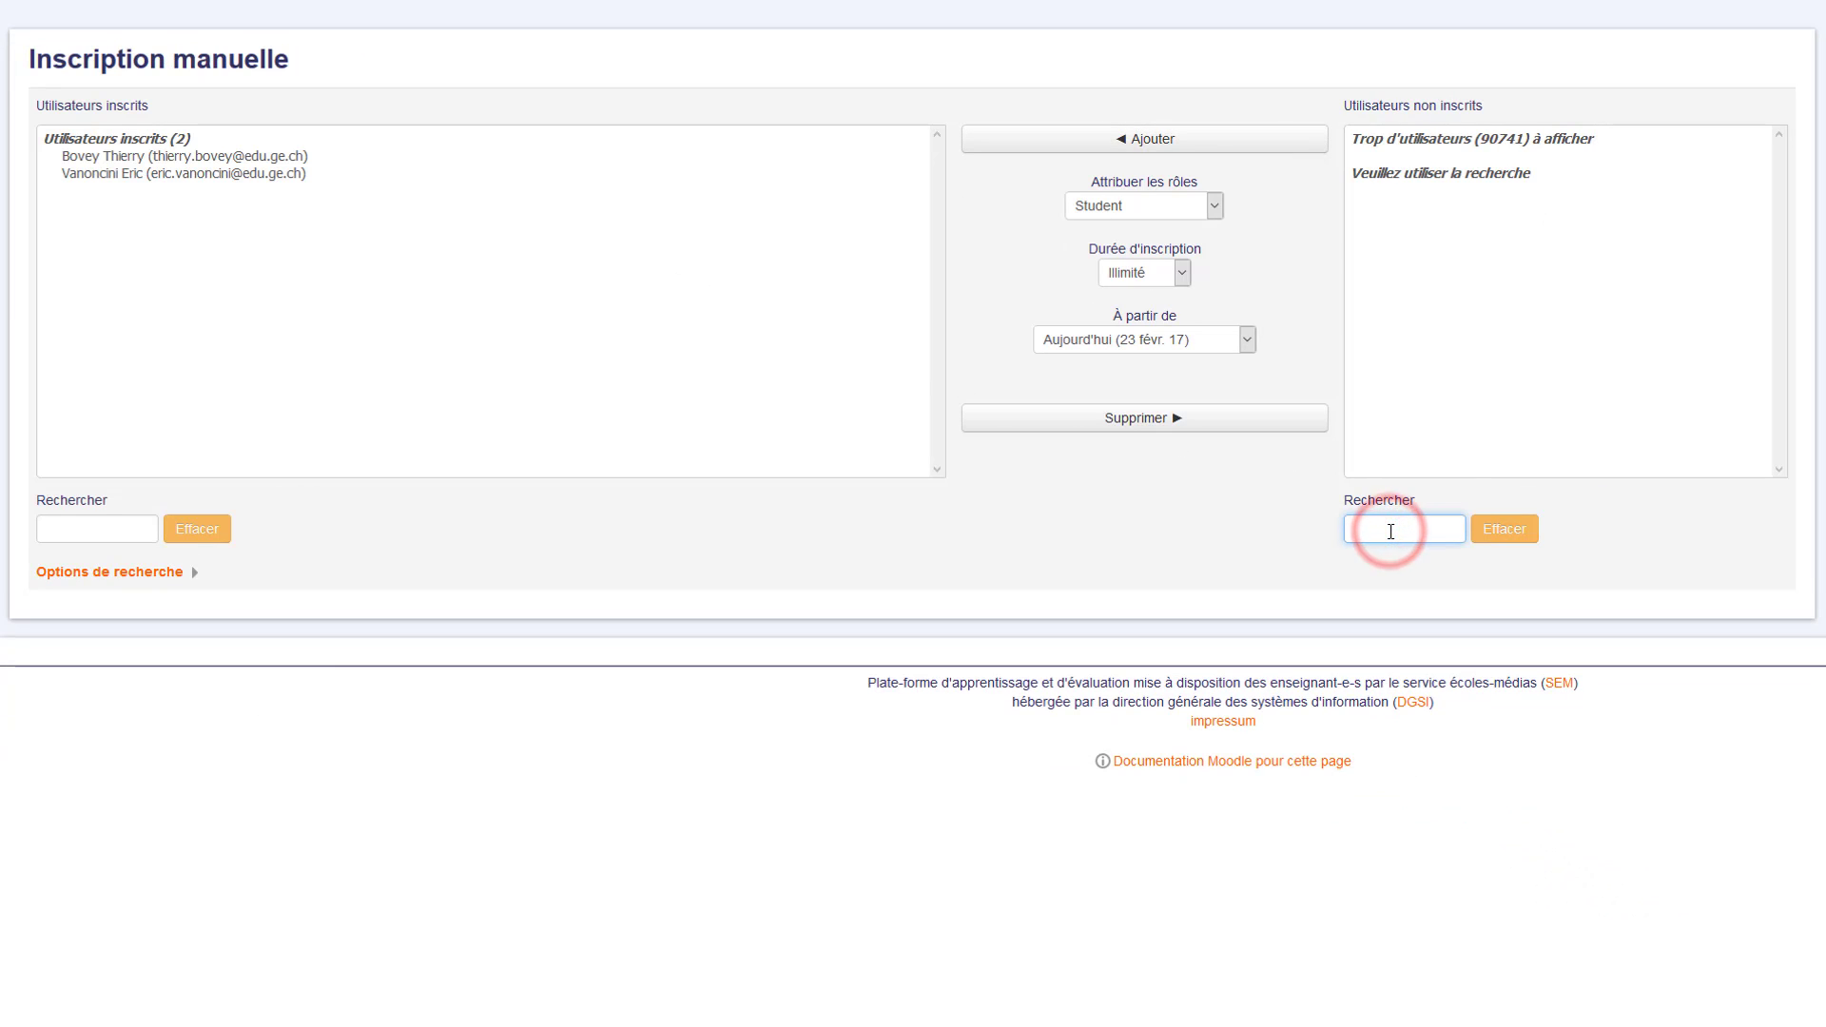
type("dupont")
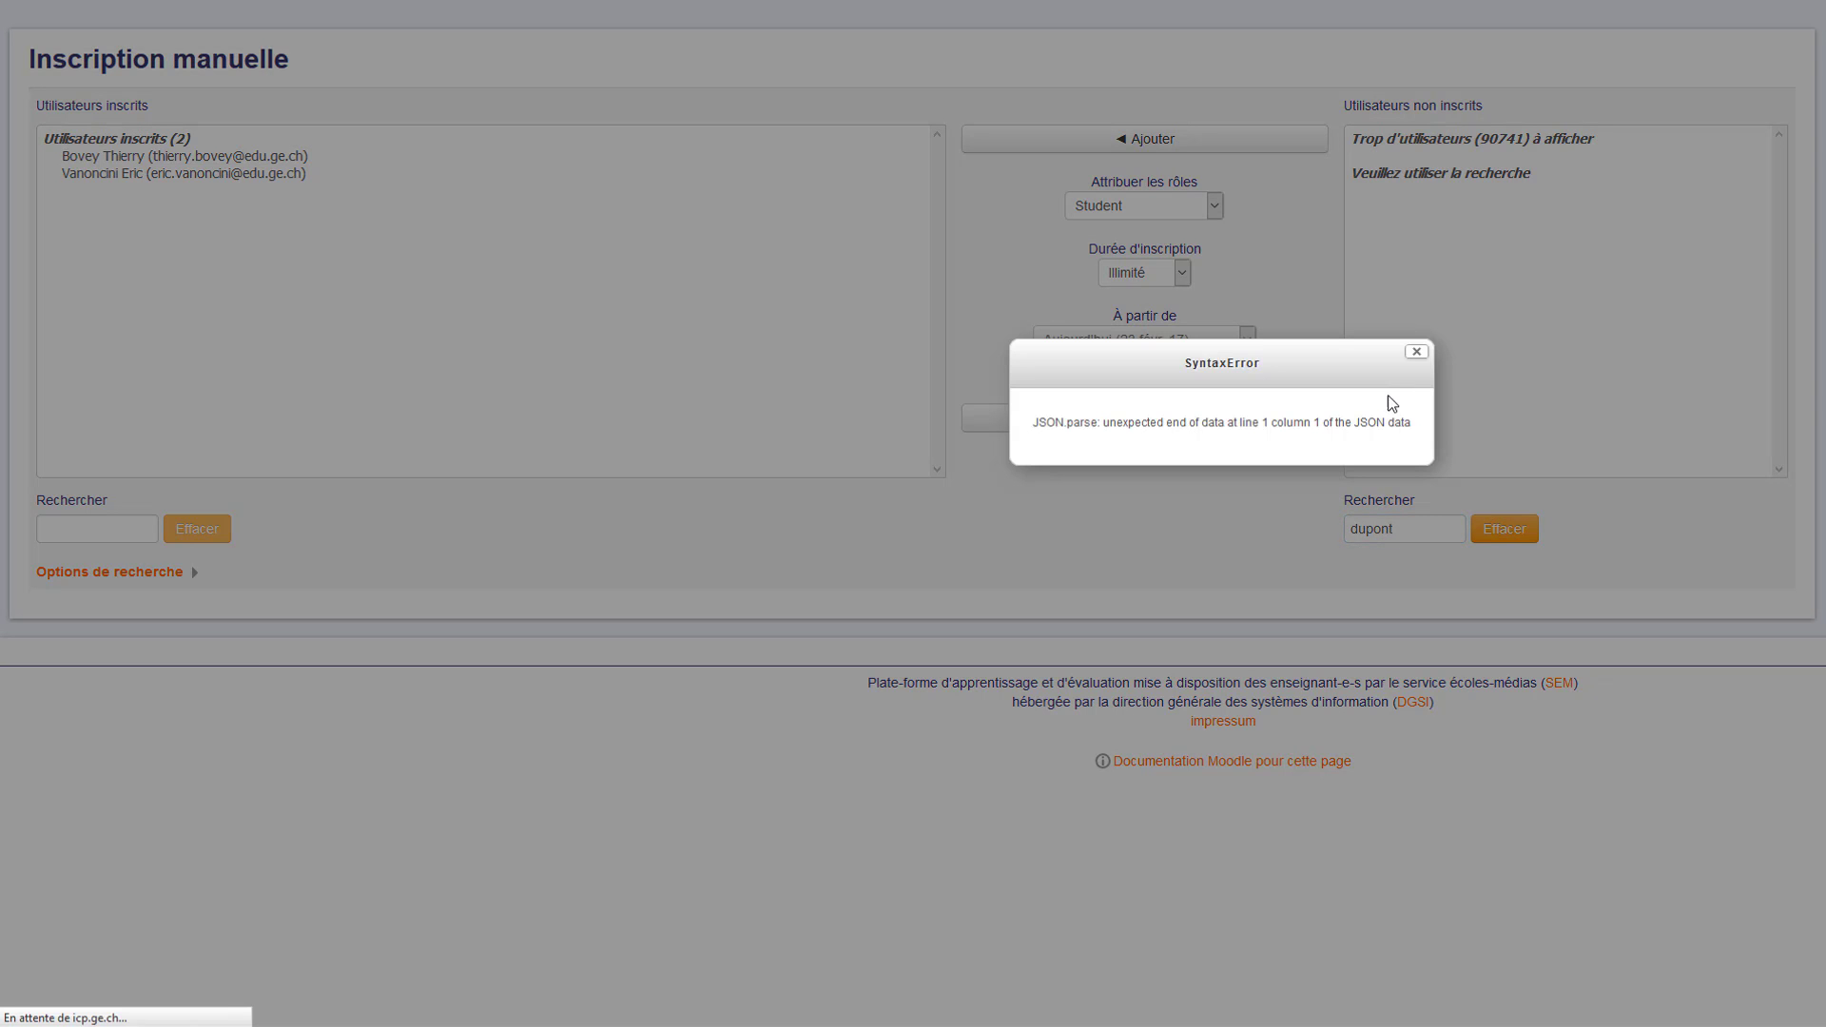
left_click(1416, 351)
scroll(1493, 299, "down", 3)
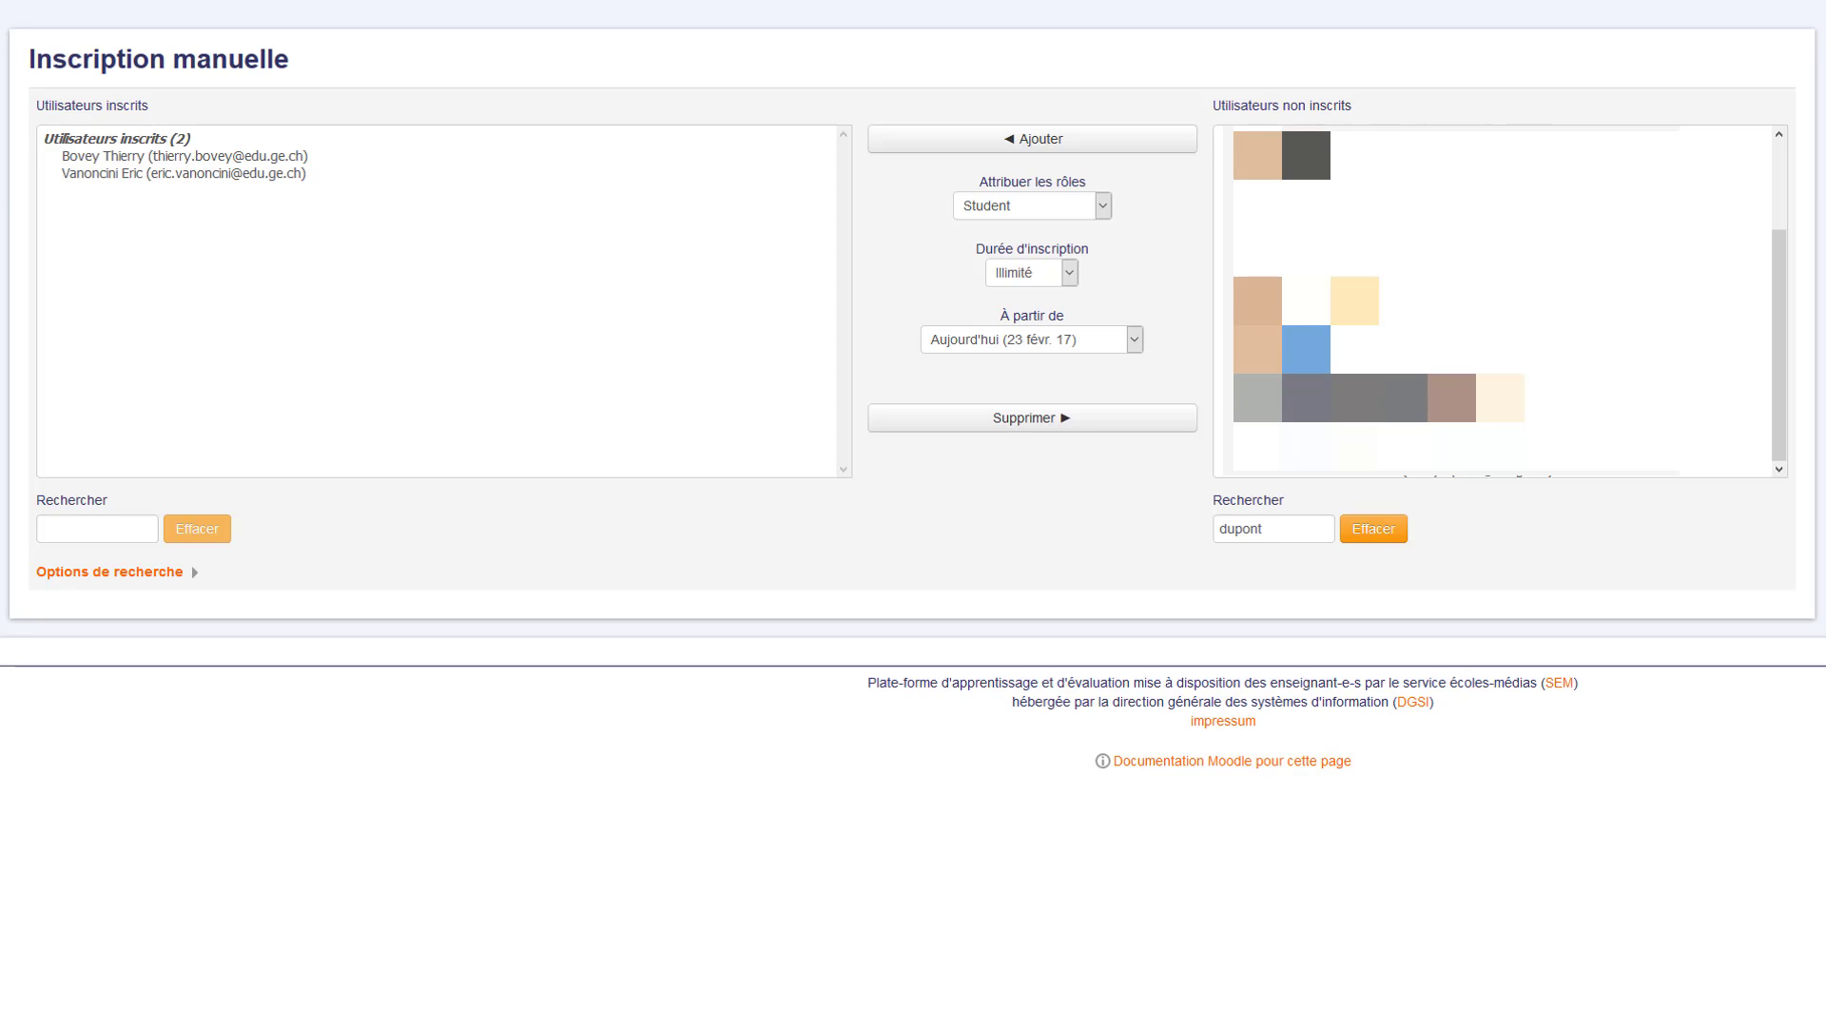
left_click(1484, 349)
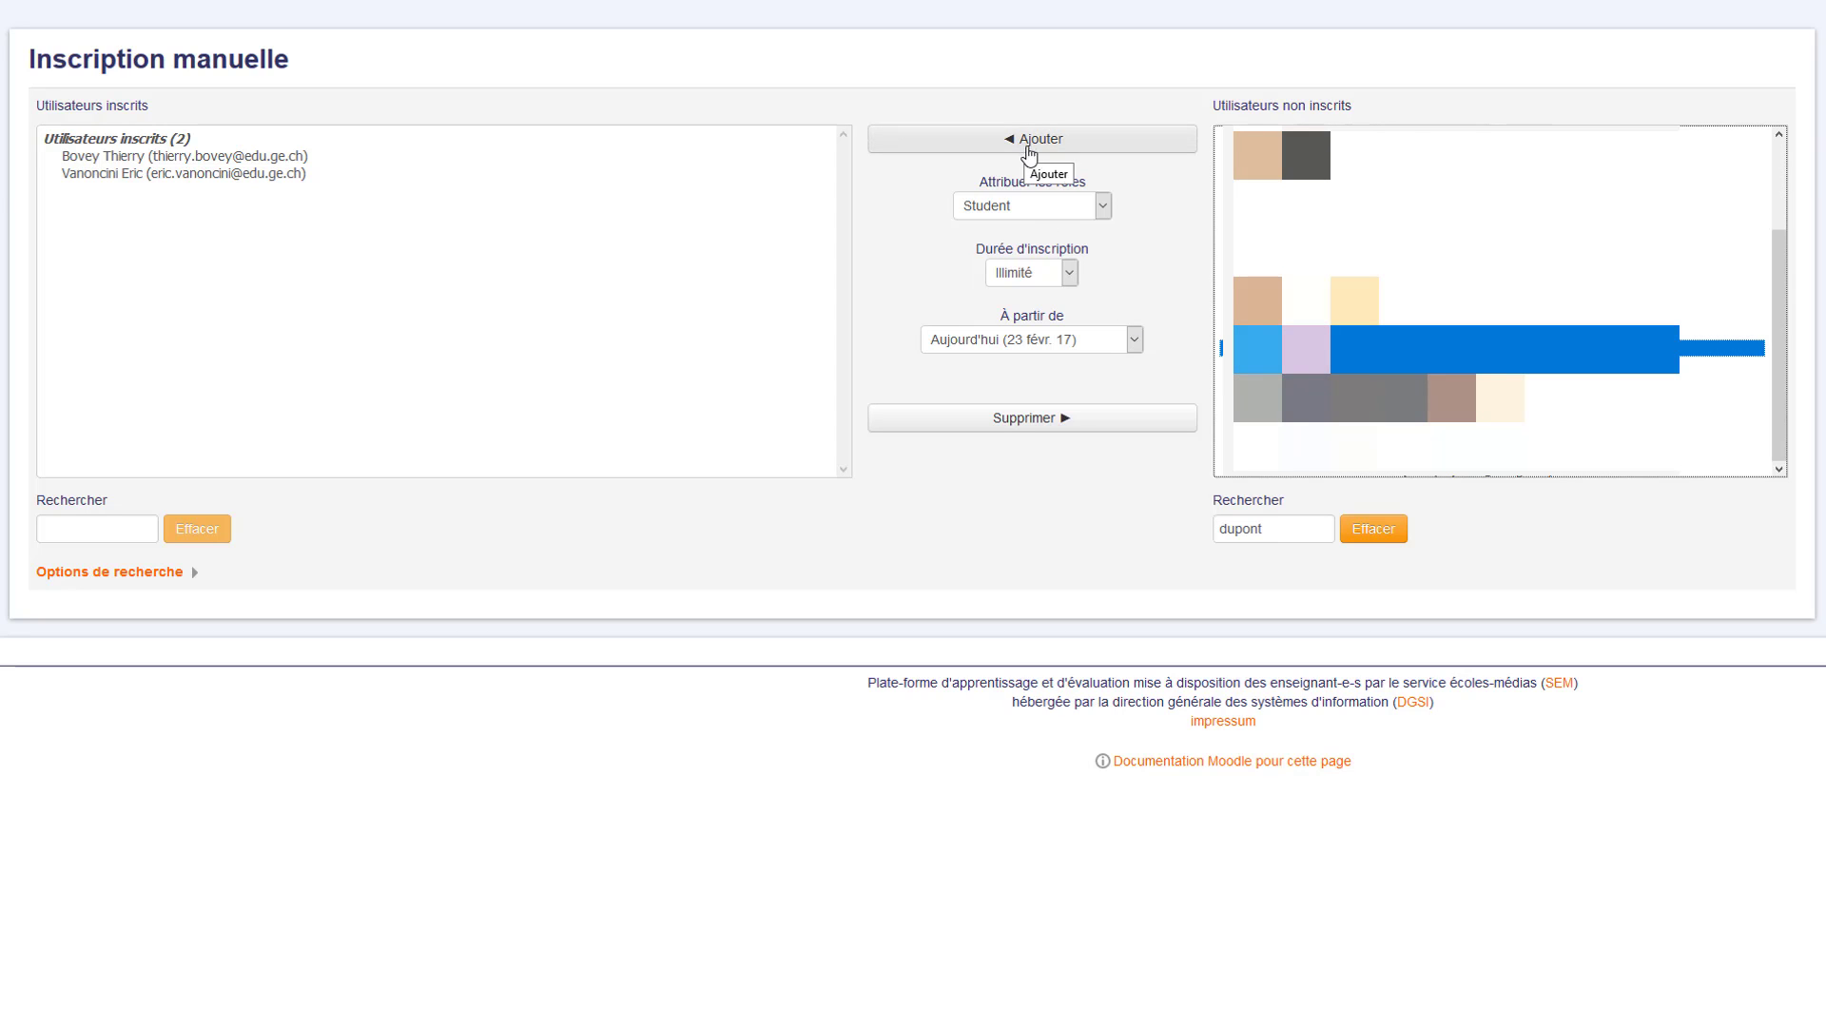
left_click(1366, 529)
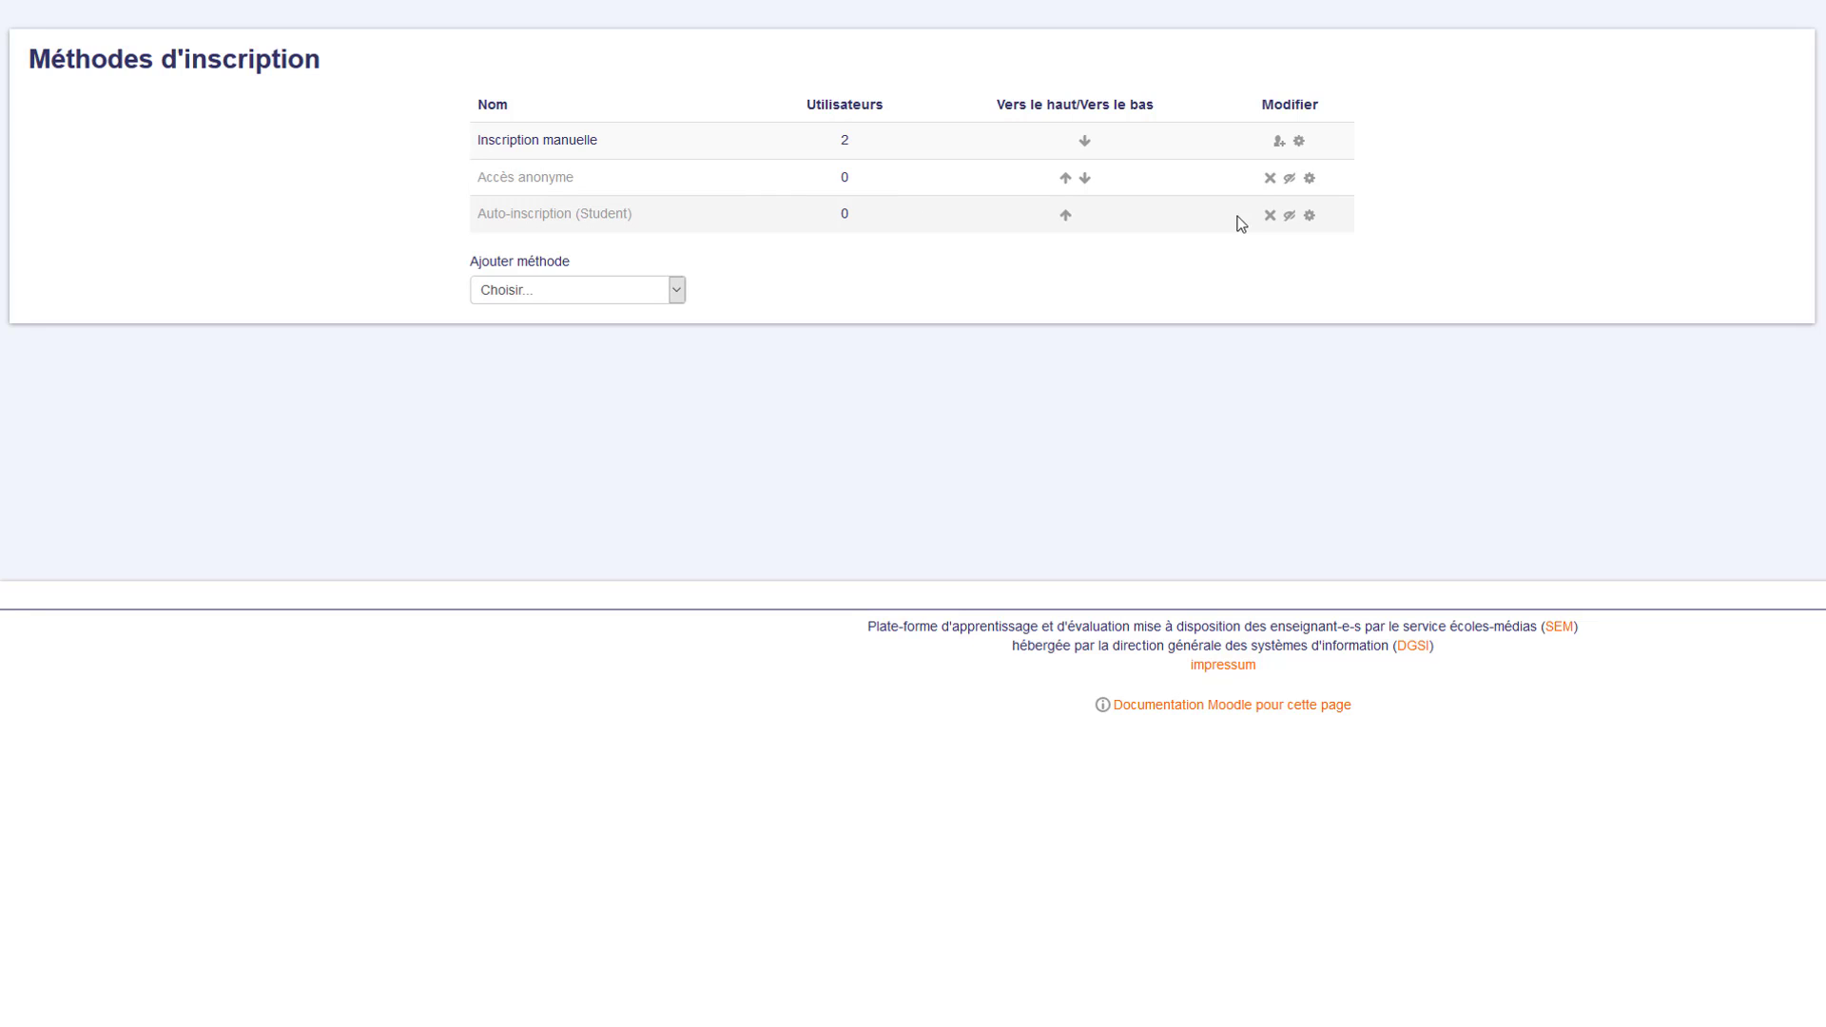
- Enable the Auto-inscription (Student) enrolment method and open its settings
left_click(1290, 217)
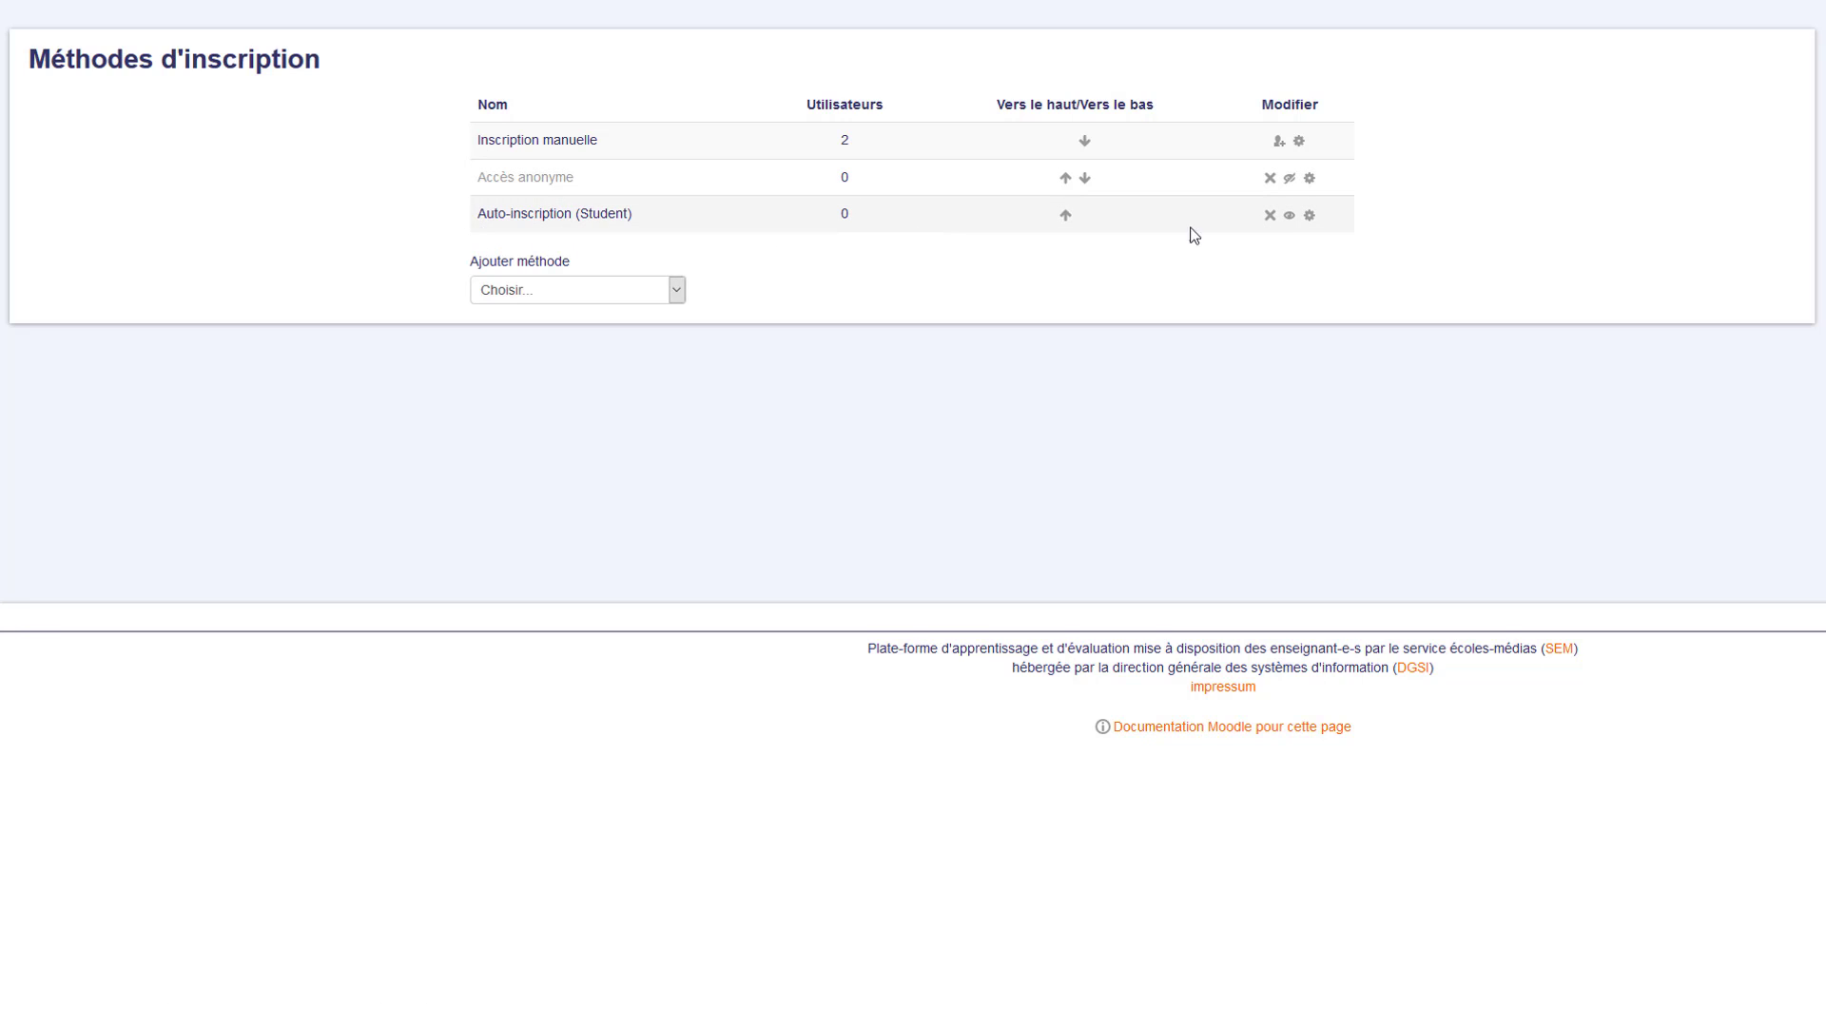
left_click(1310, 216)
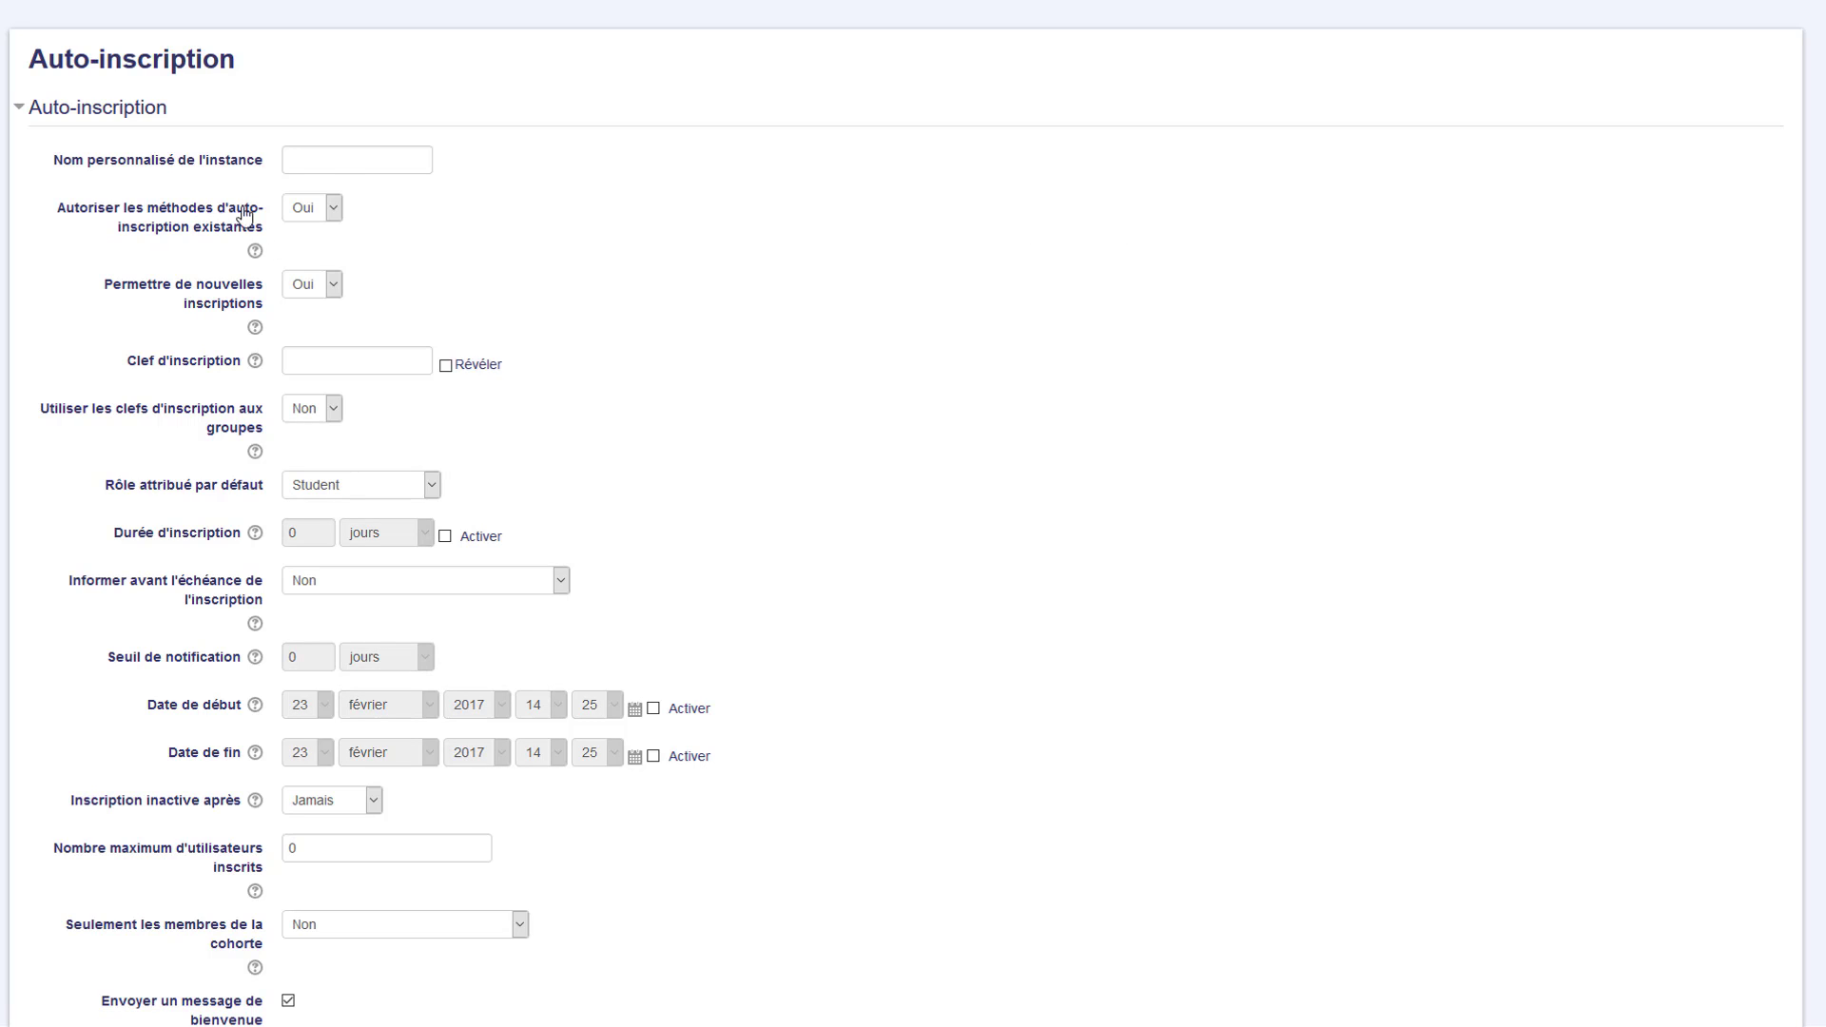
left_click(337, 158)
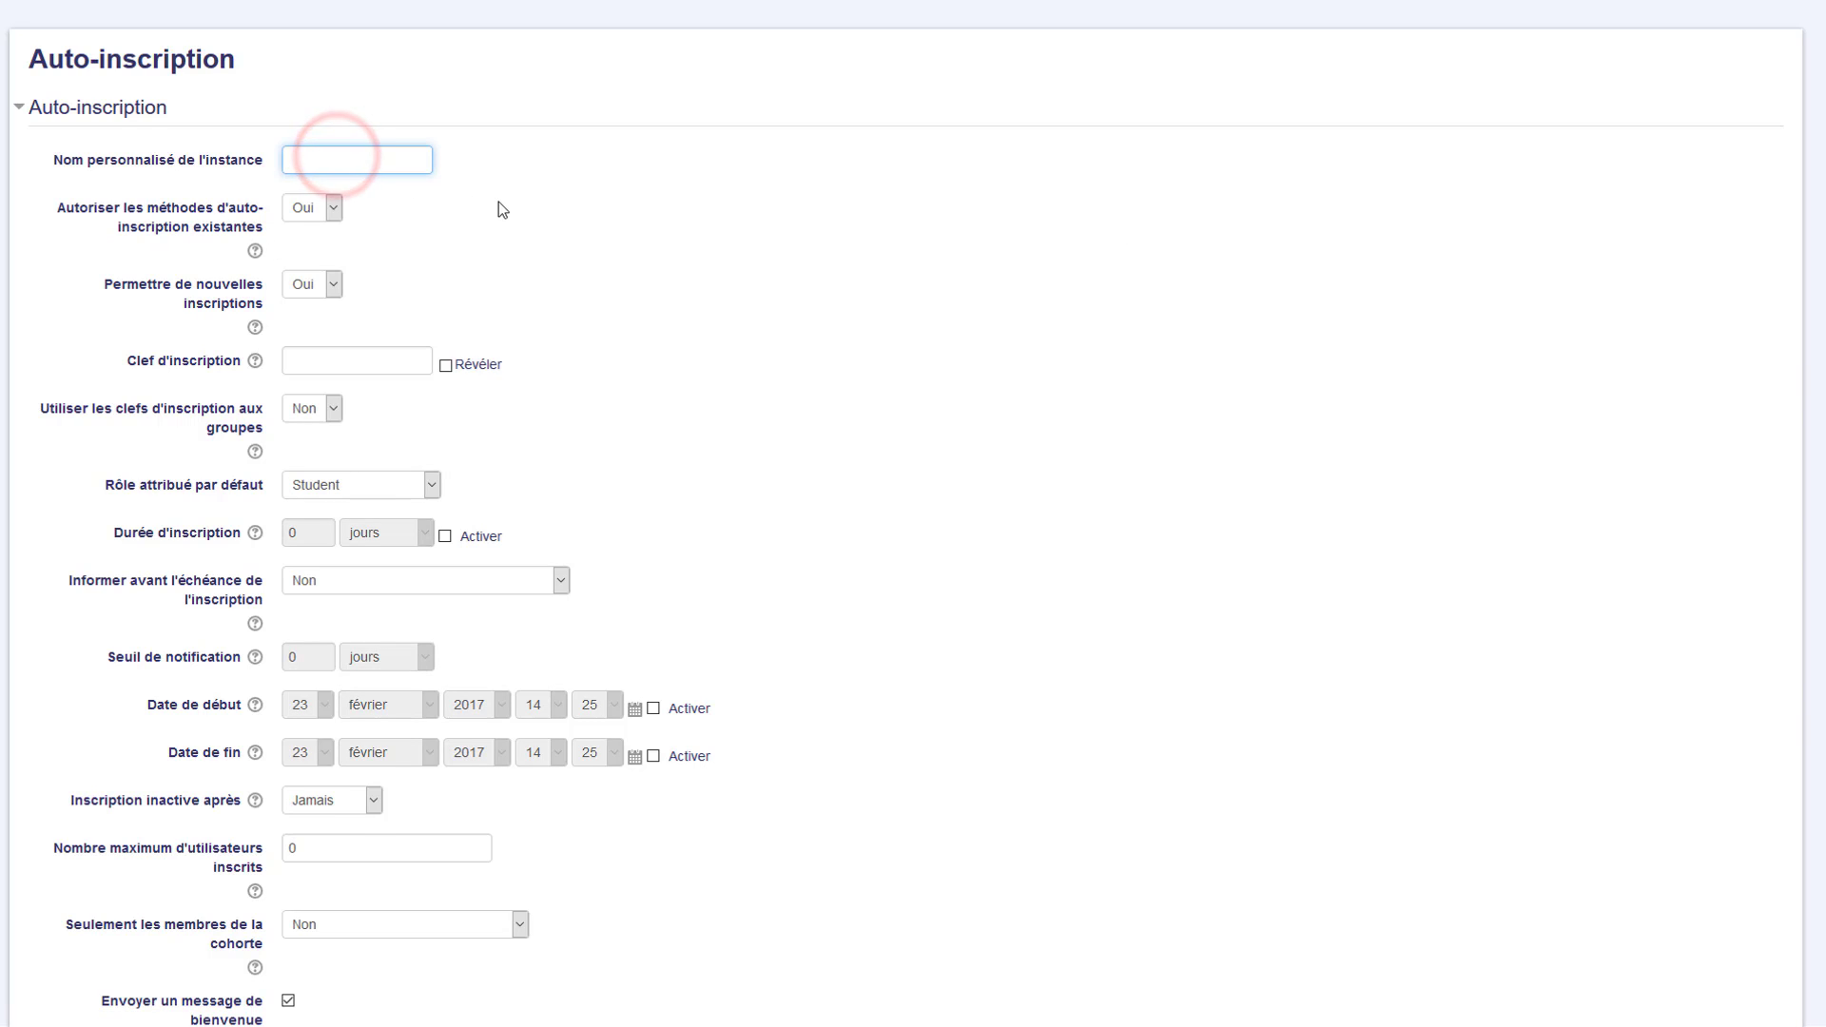
scroll(498, 201, "down", 1)
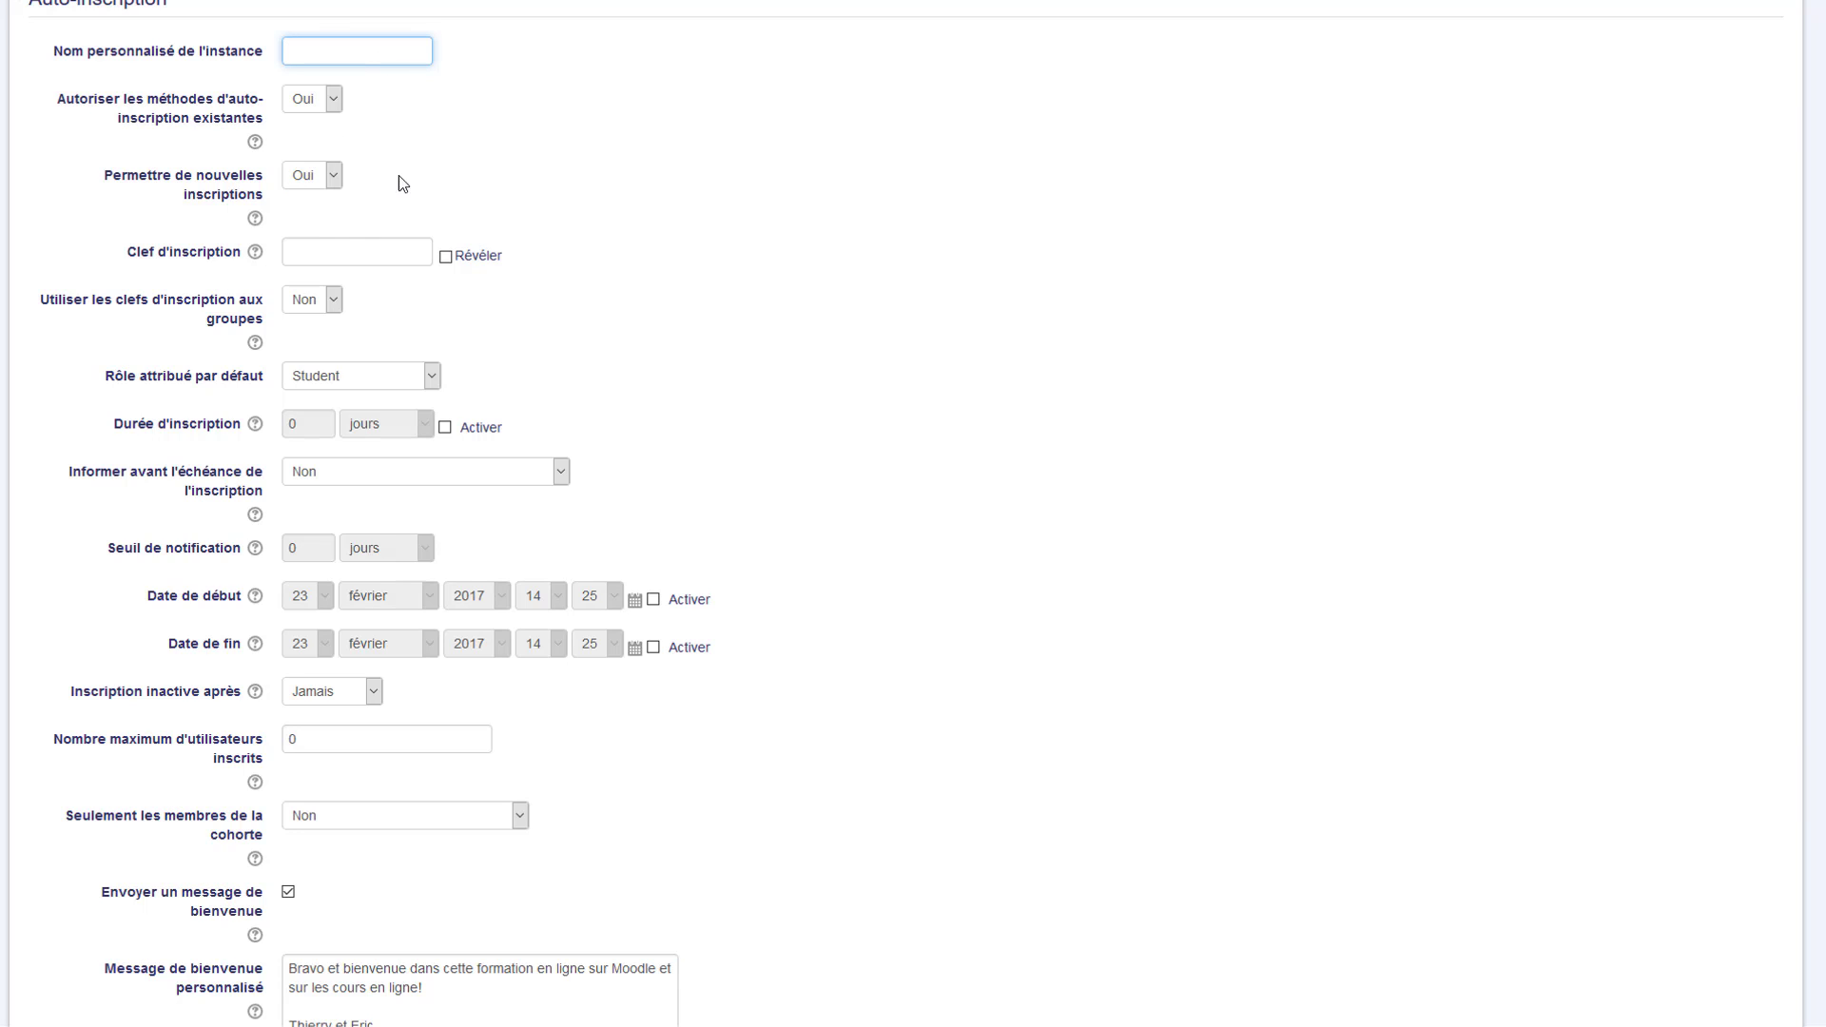
- Try entering a trial value in the enrolment key field with the key revealed, and clear and mask the field again
left_click(359, 248)
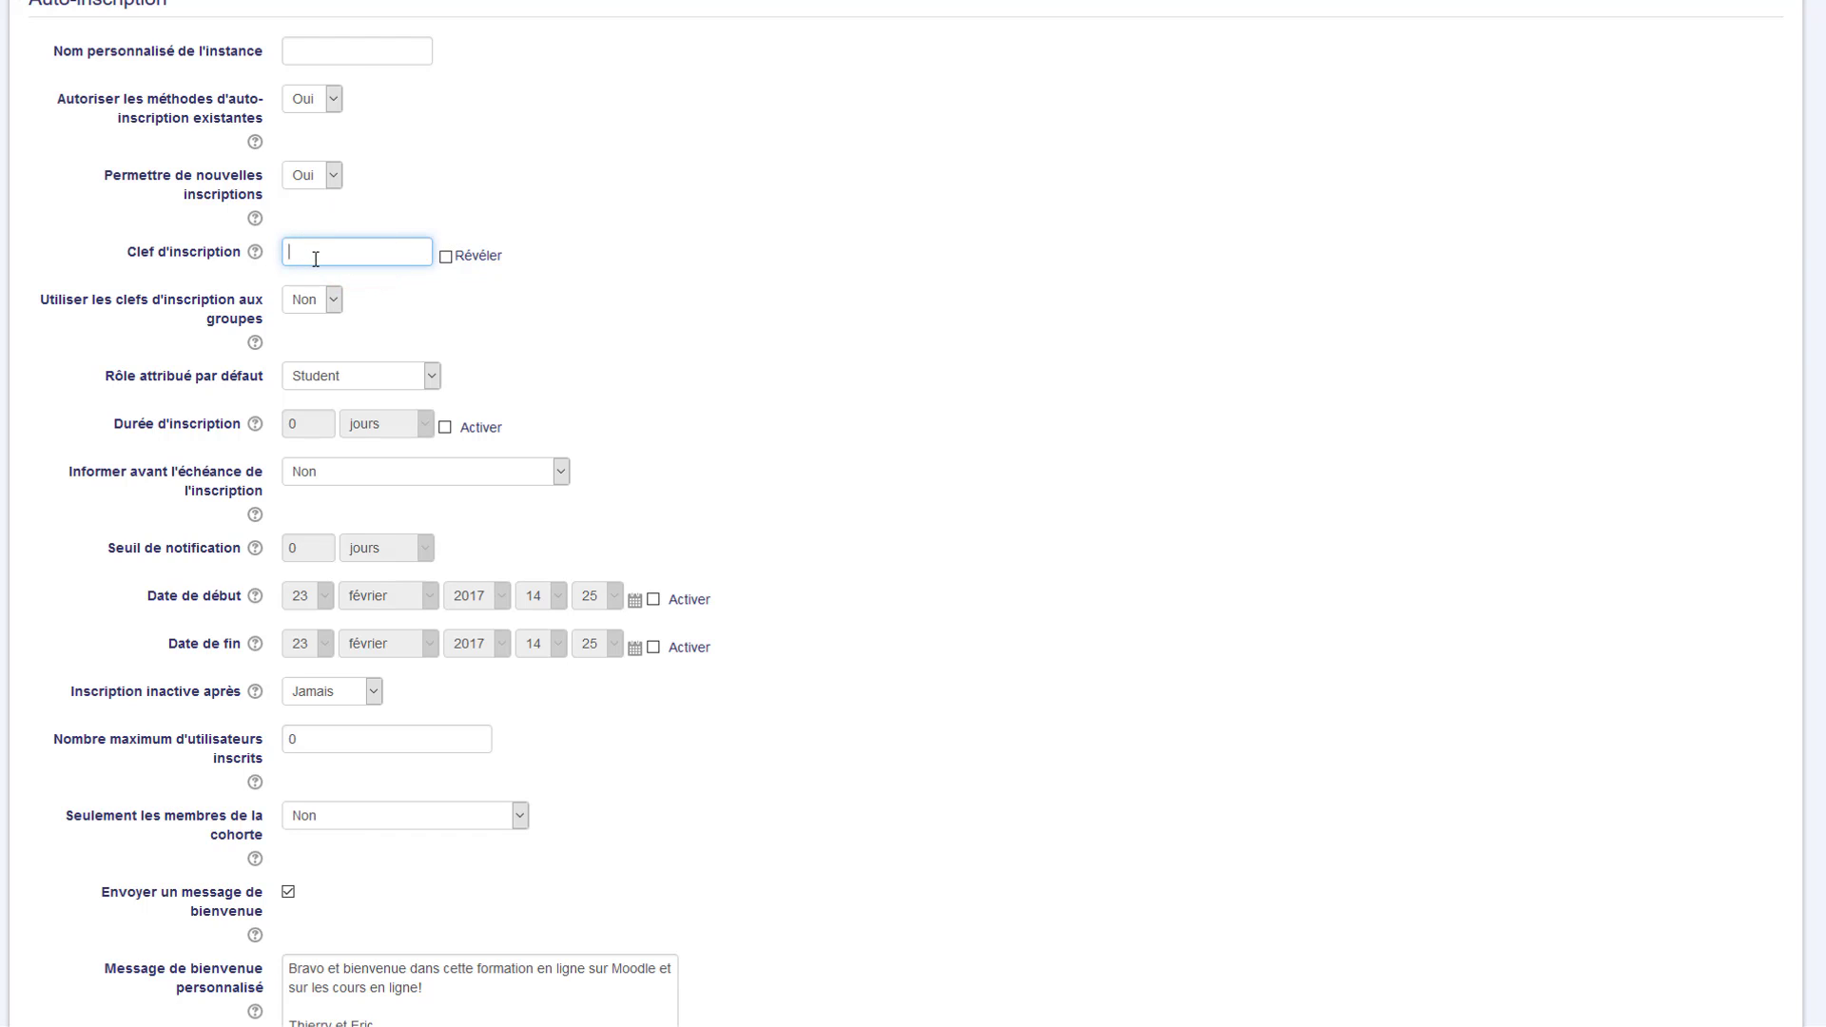
left_click(446, 255)
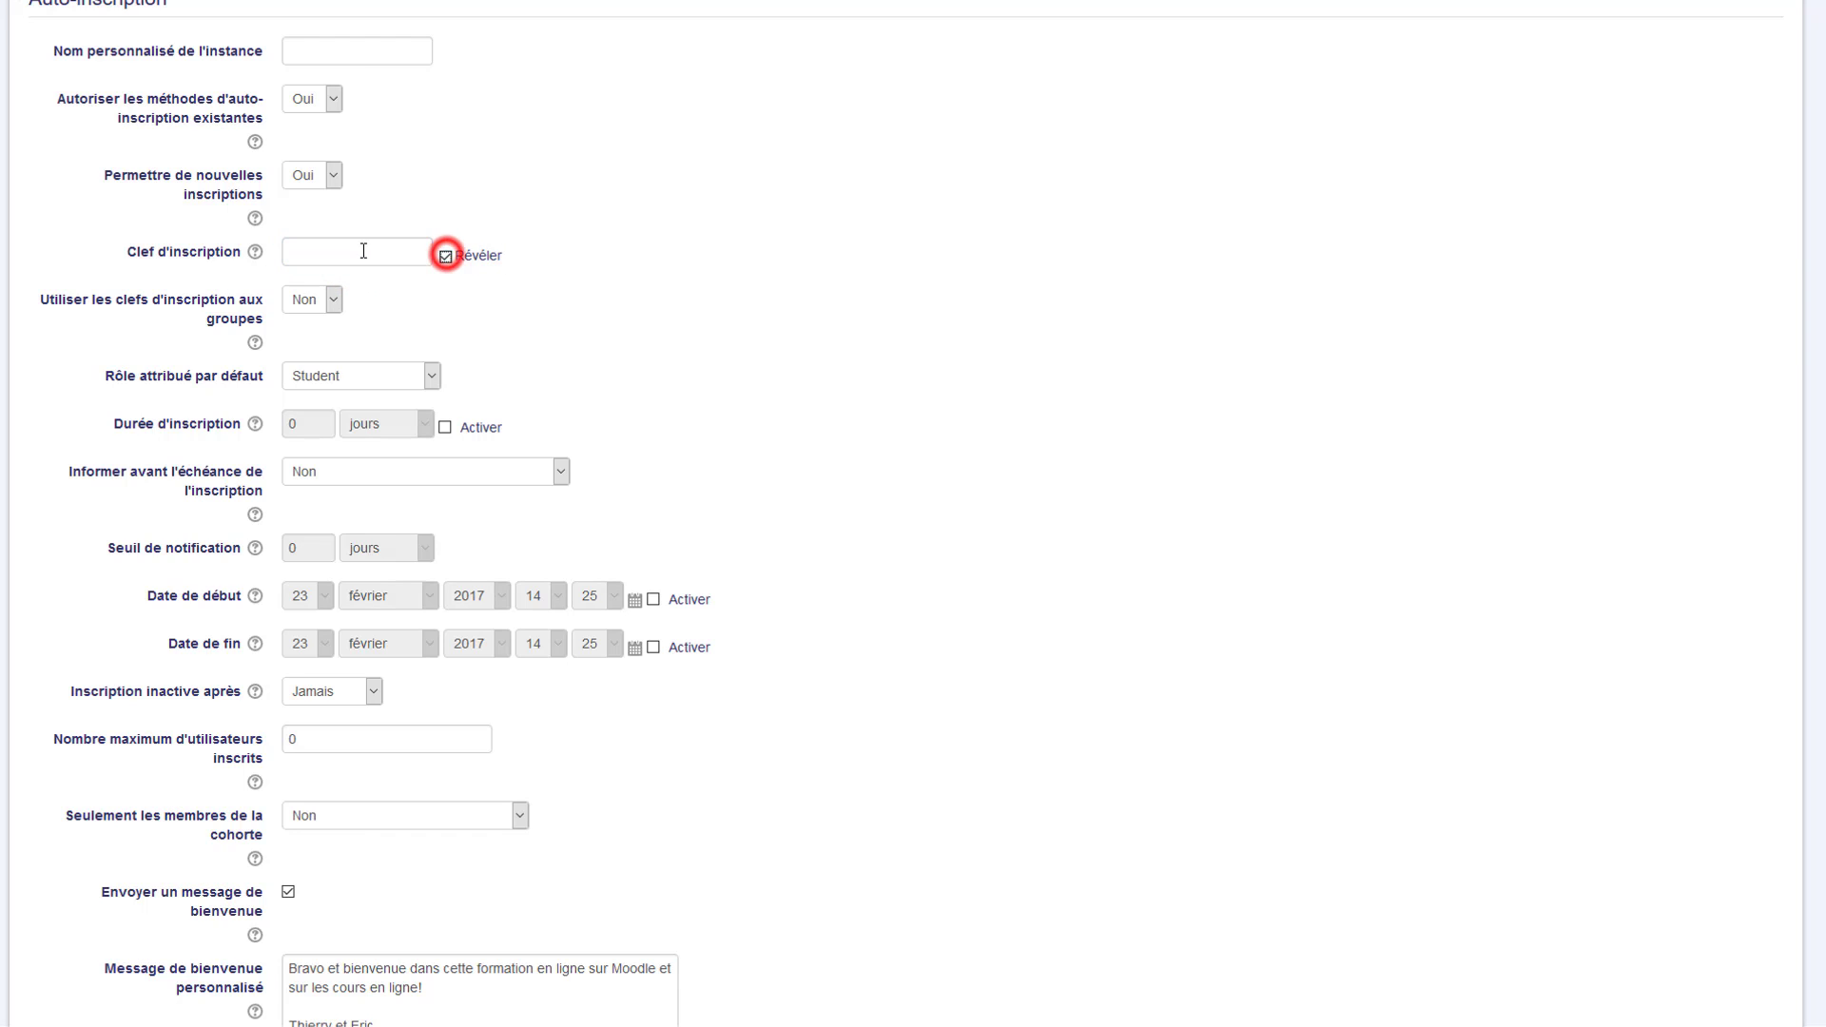
left_click(364, 251)
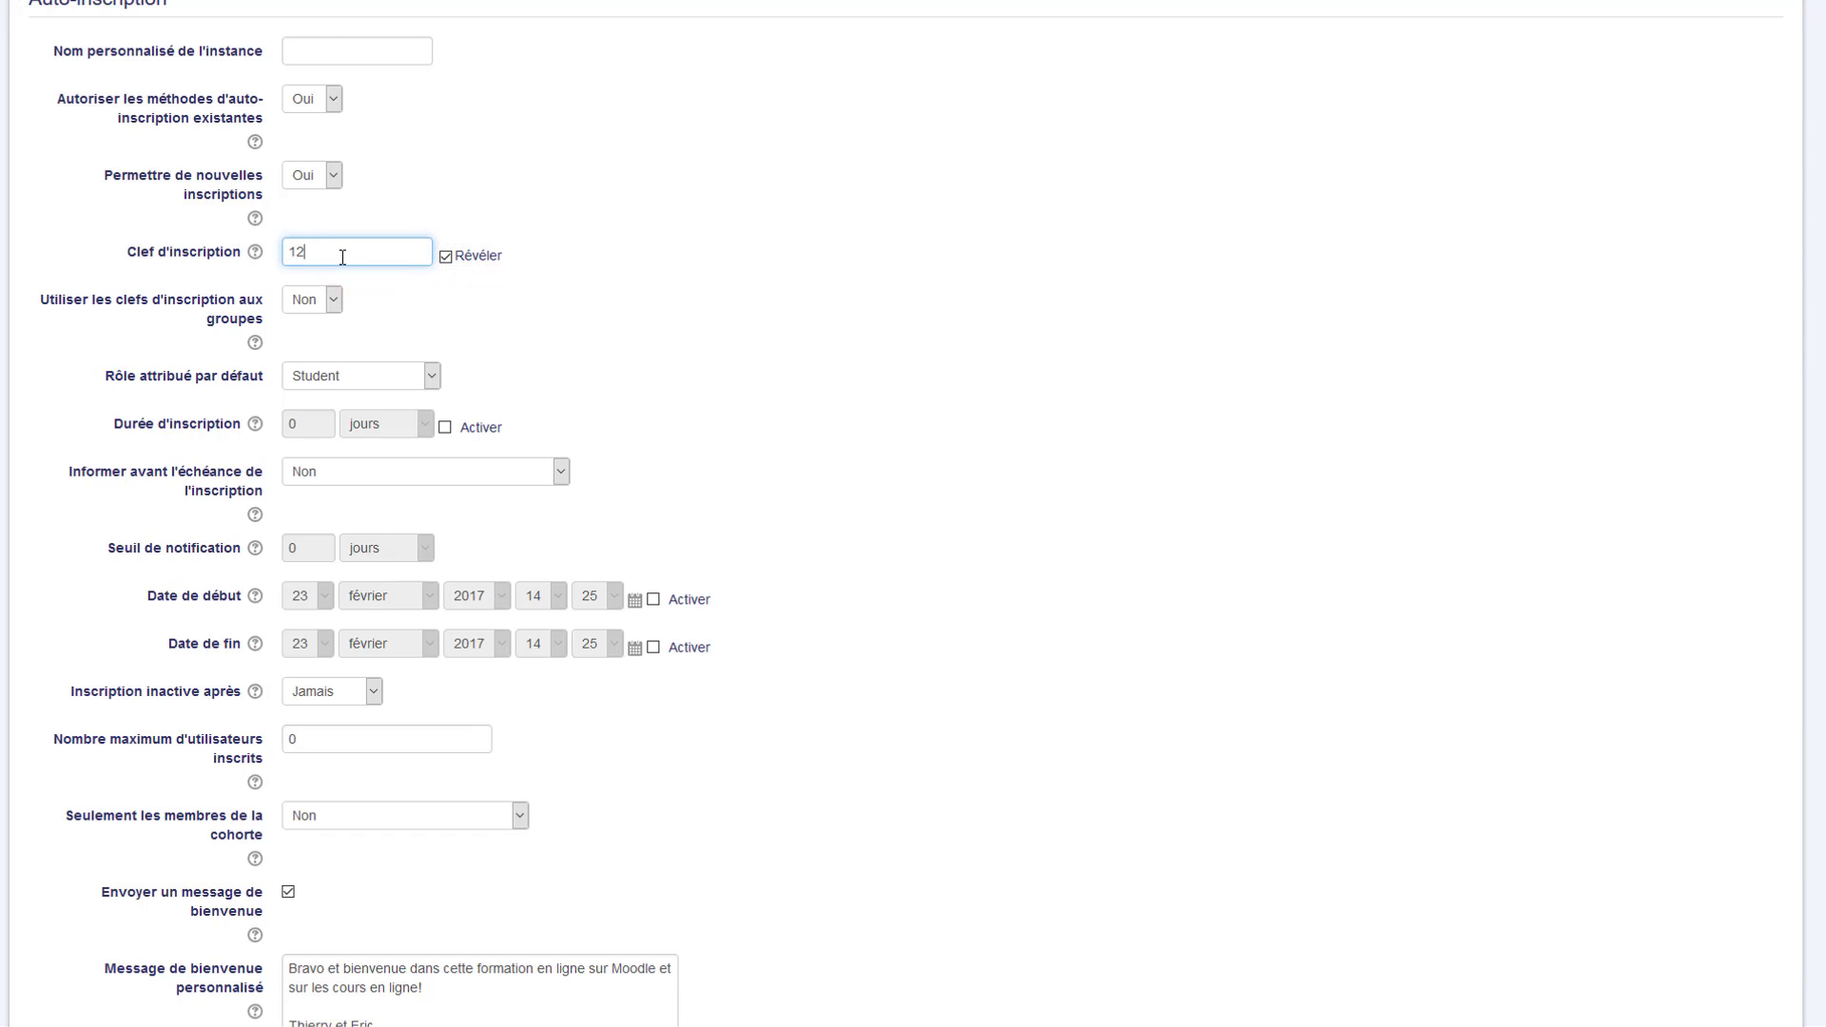
double_click(344, 250)
key("BackSpace")
left_click(446, 256)
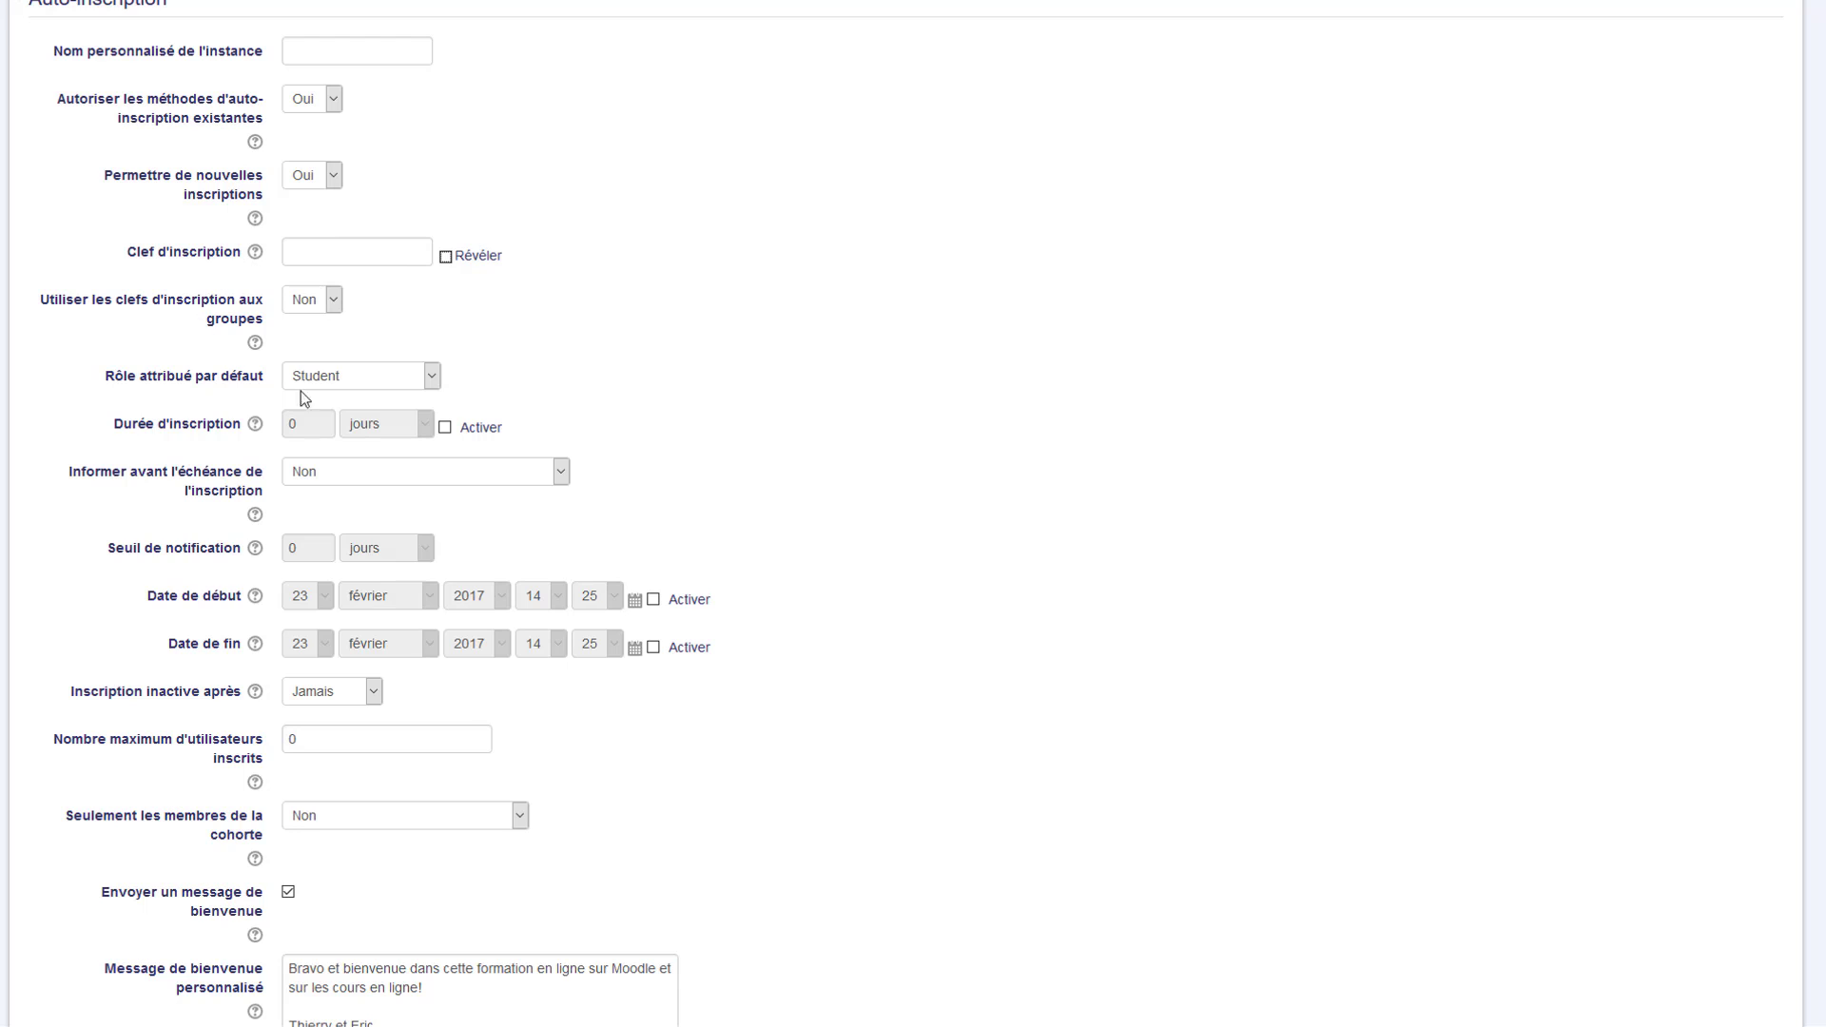
- Examine the roles offered as the default role for self-enrolment without changing the selection
left_click(437, 378)
left_click(433, 371)
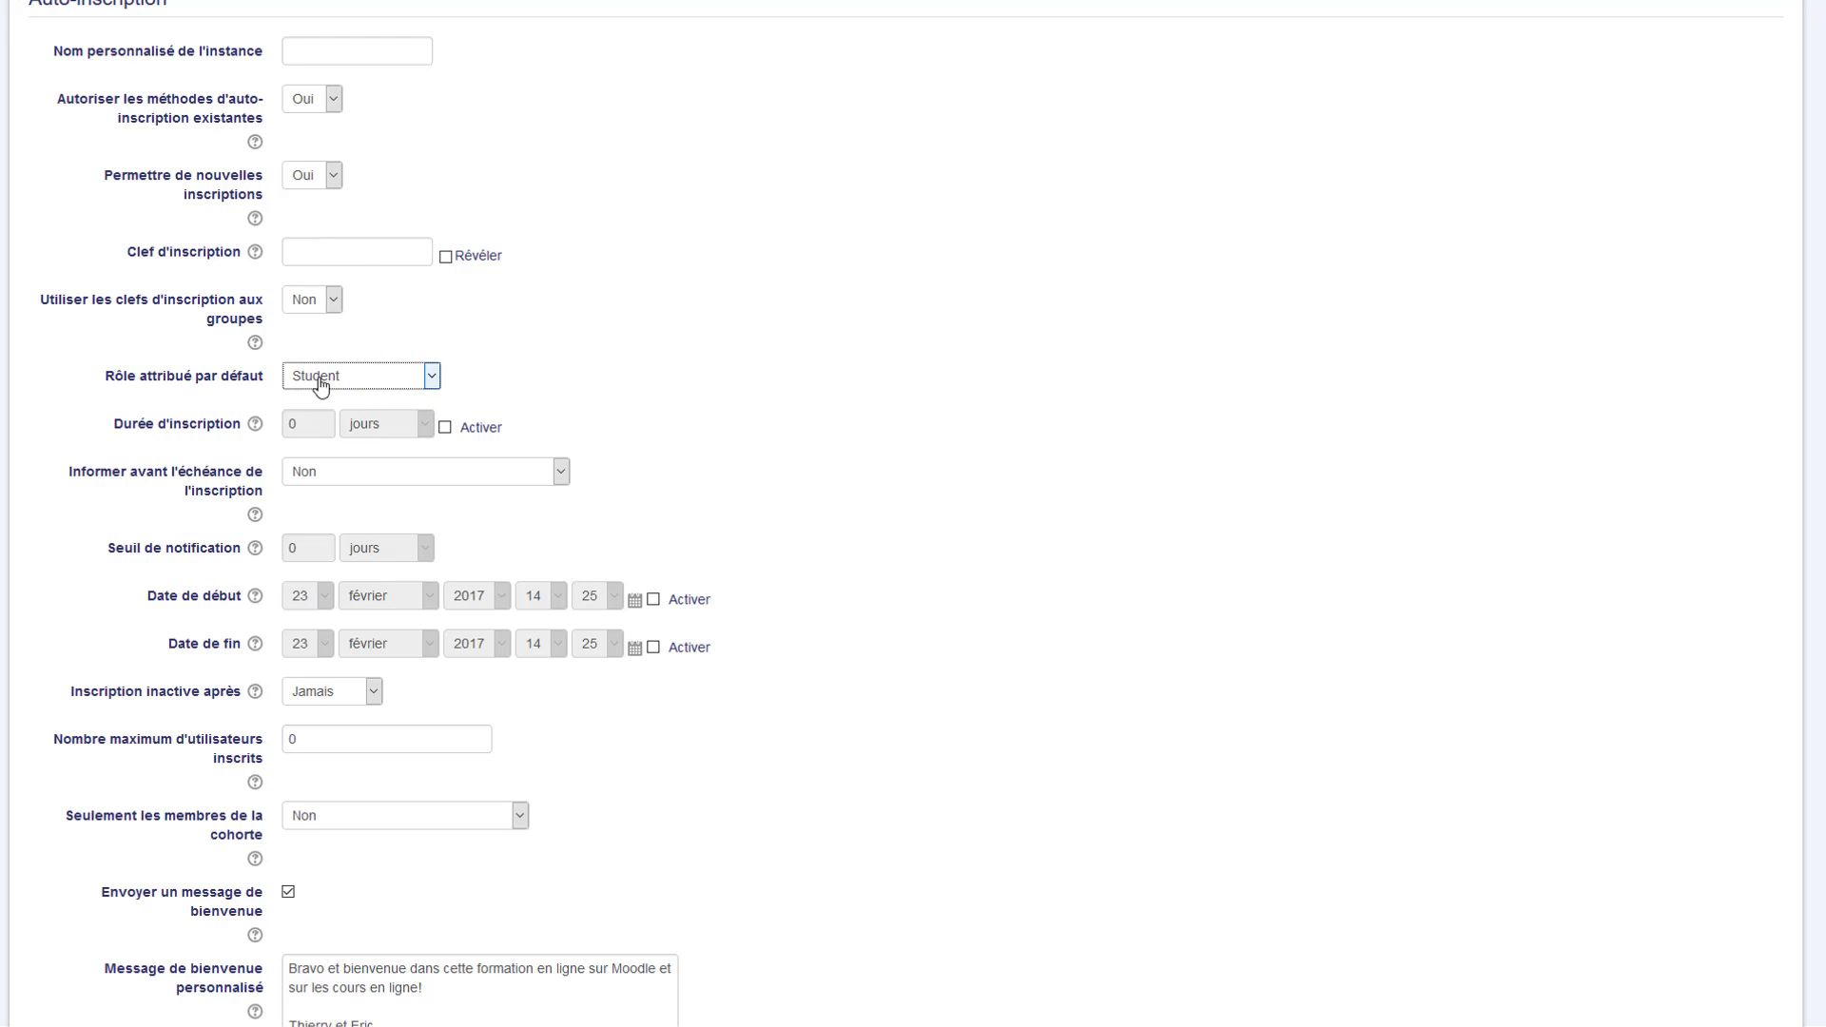
left_click(432, 375)
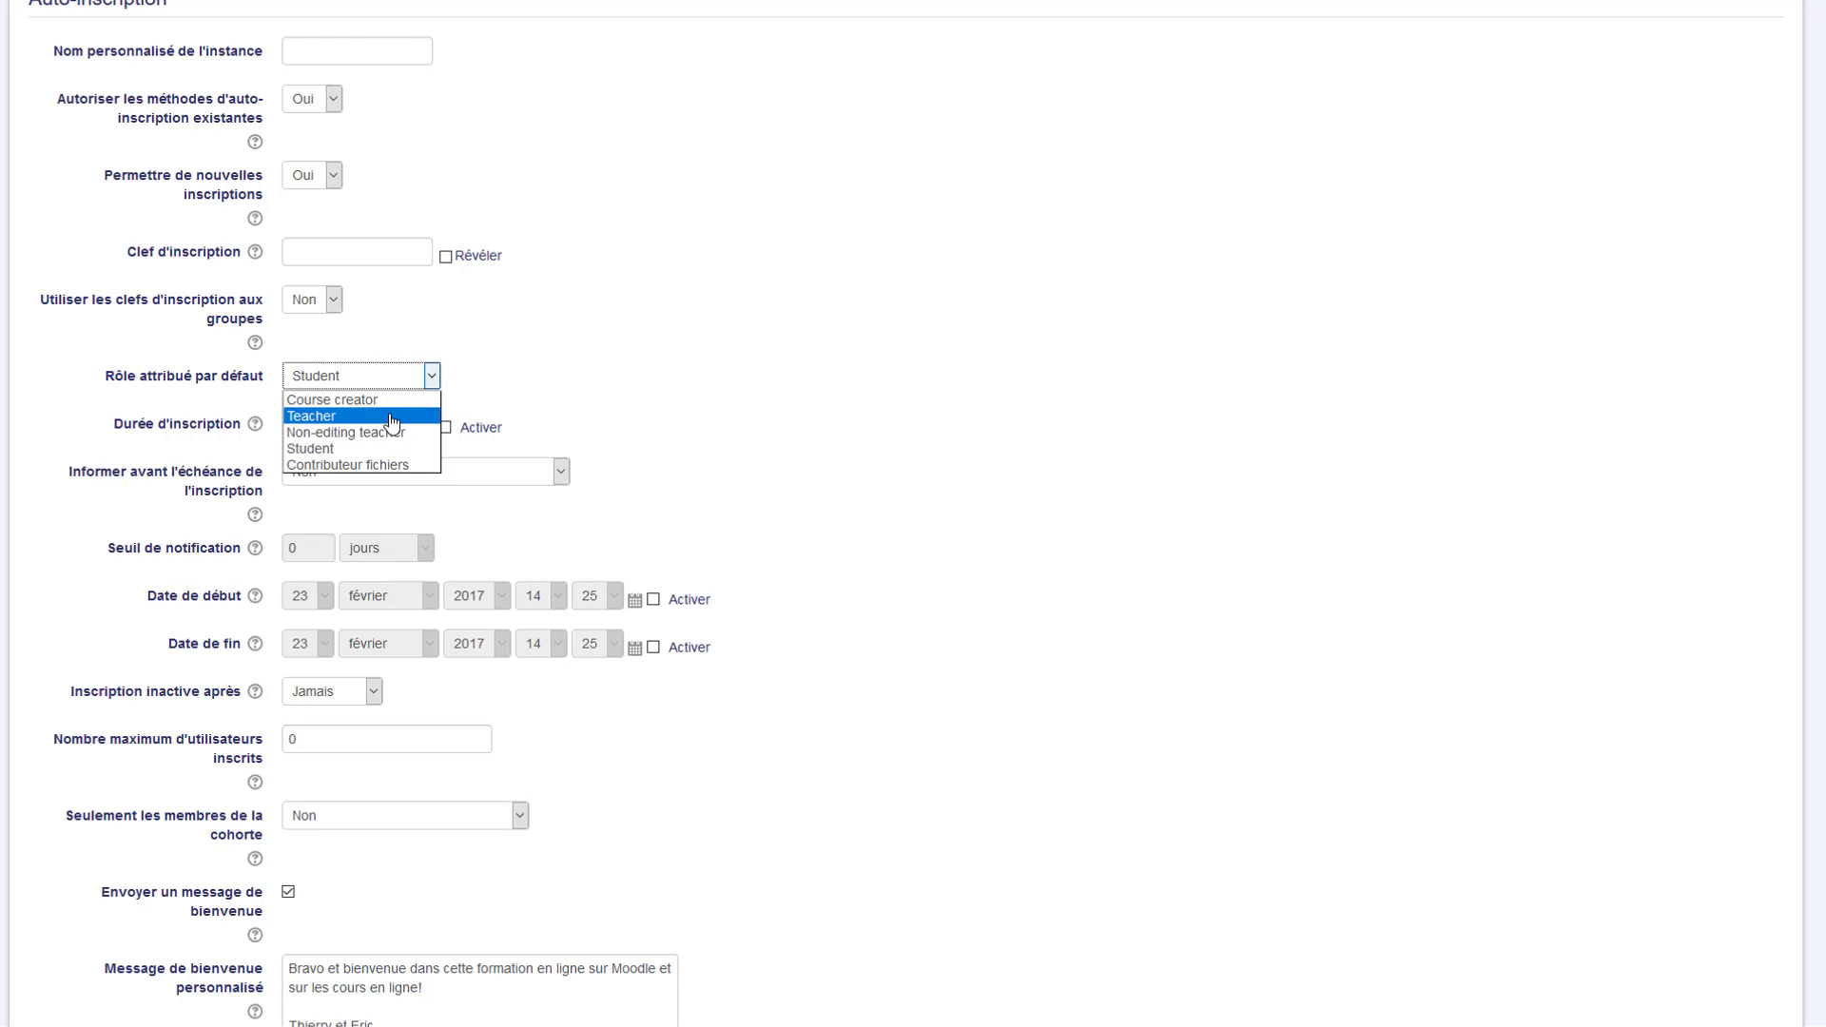
left_click(639, 337)
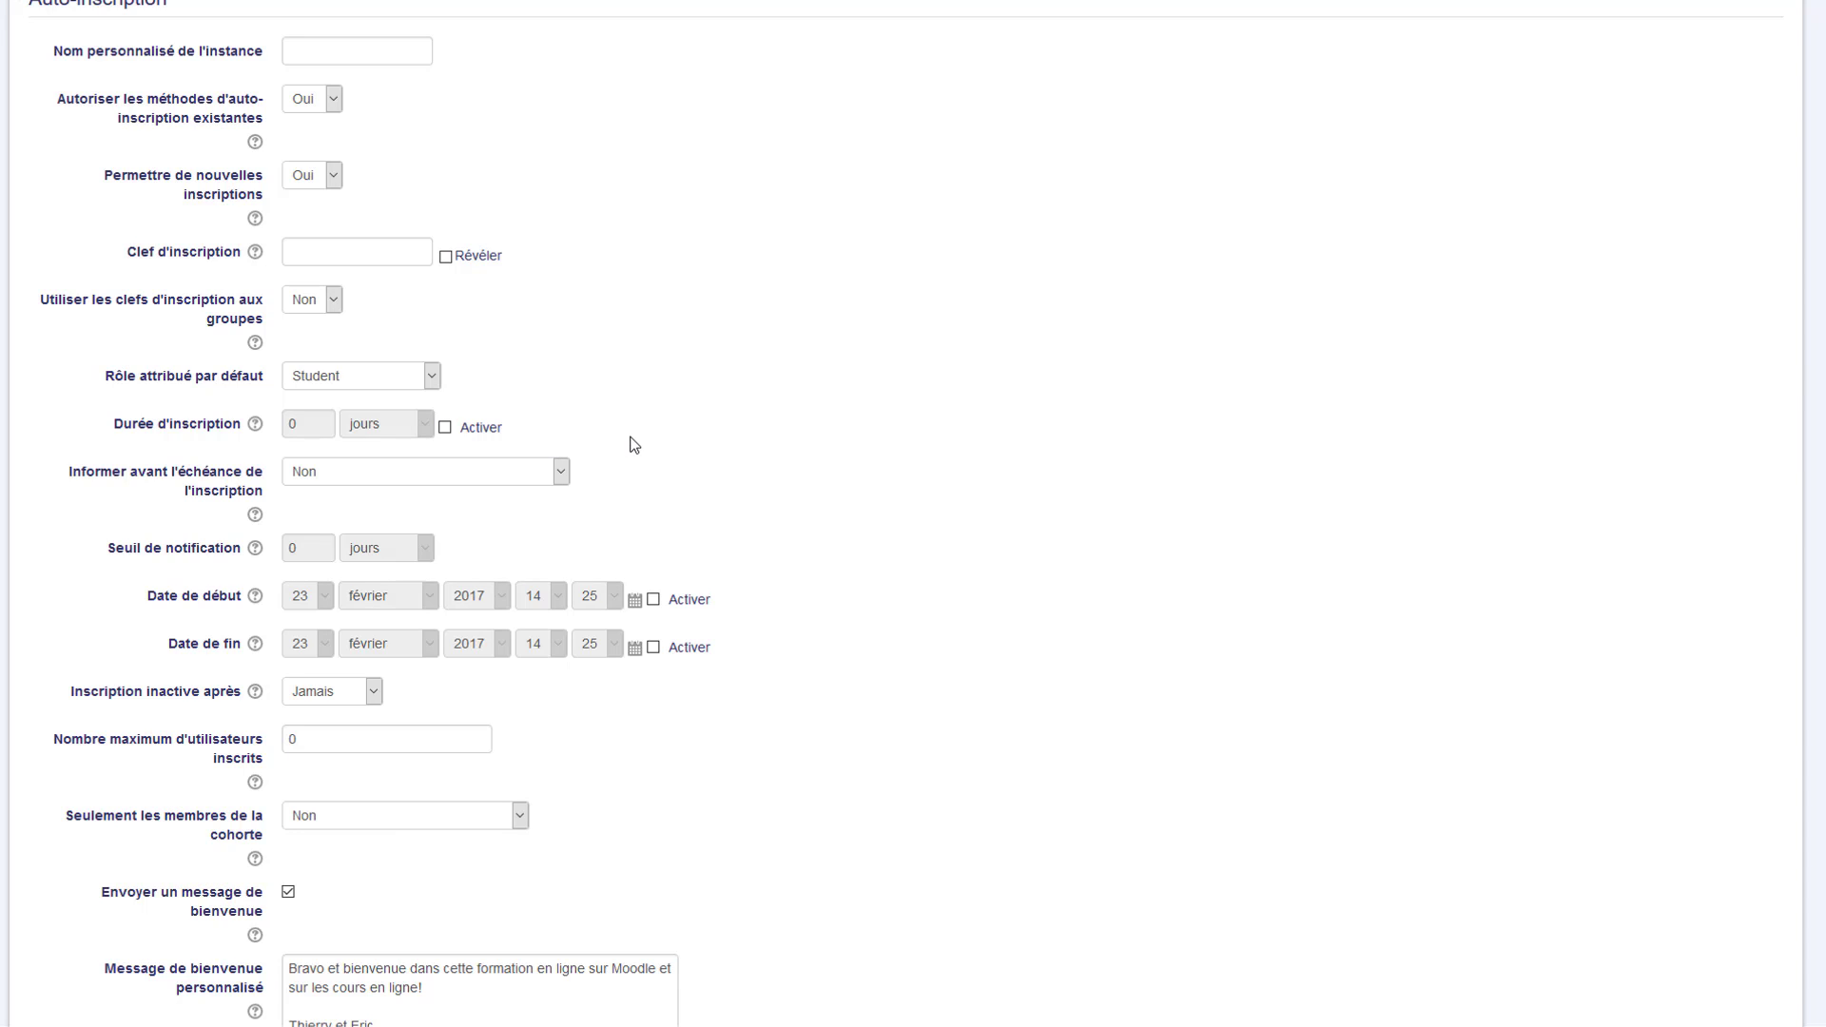
- Try enabling the start date and the end date for self-enrolment, and disable both again
scroll(634, 446, "down", 1)
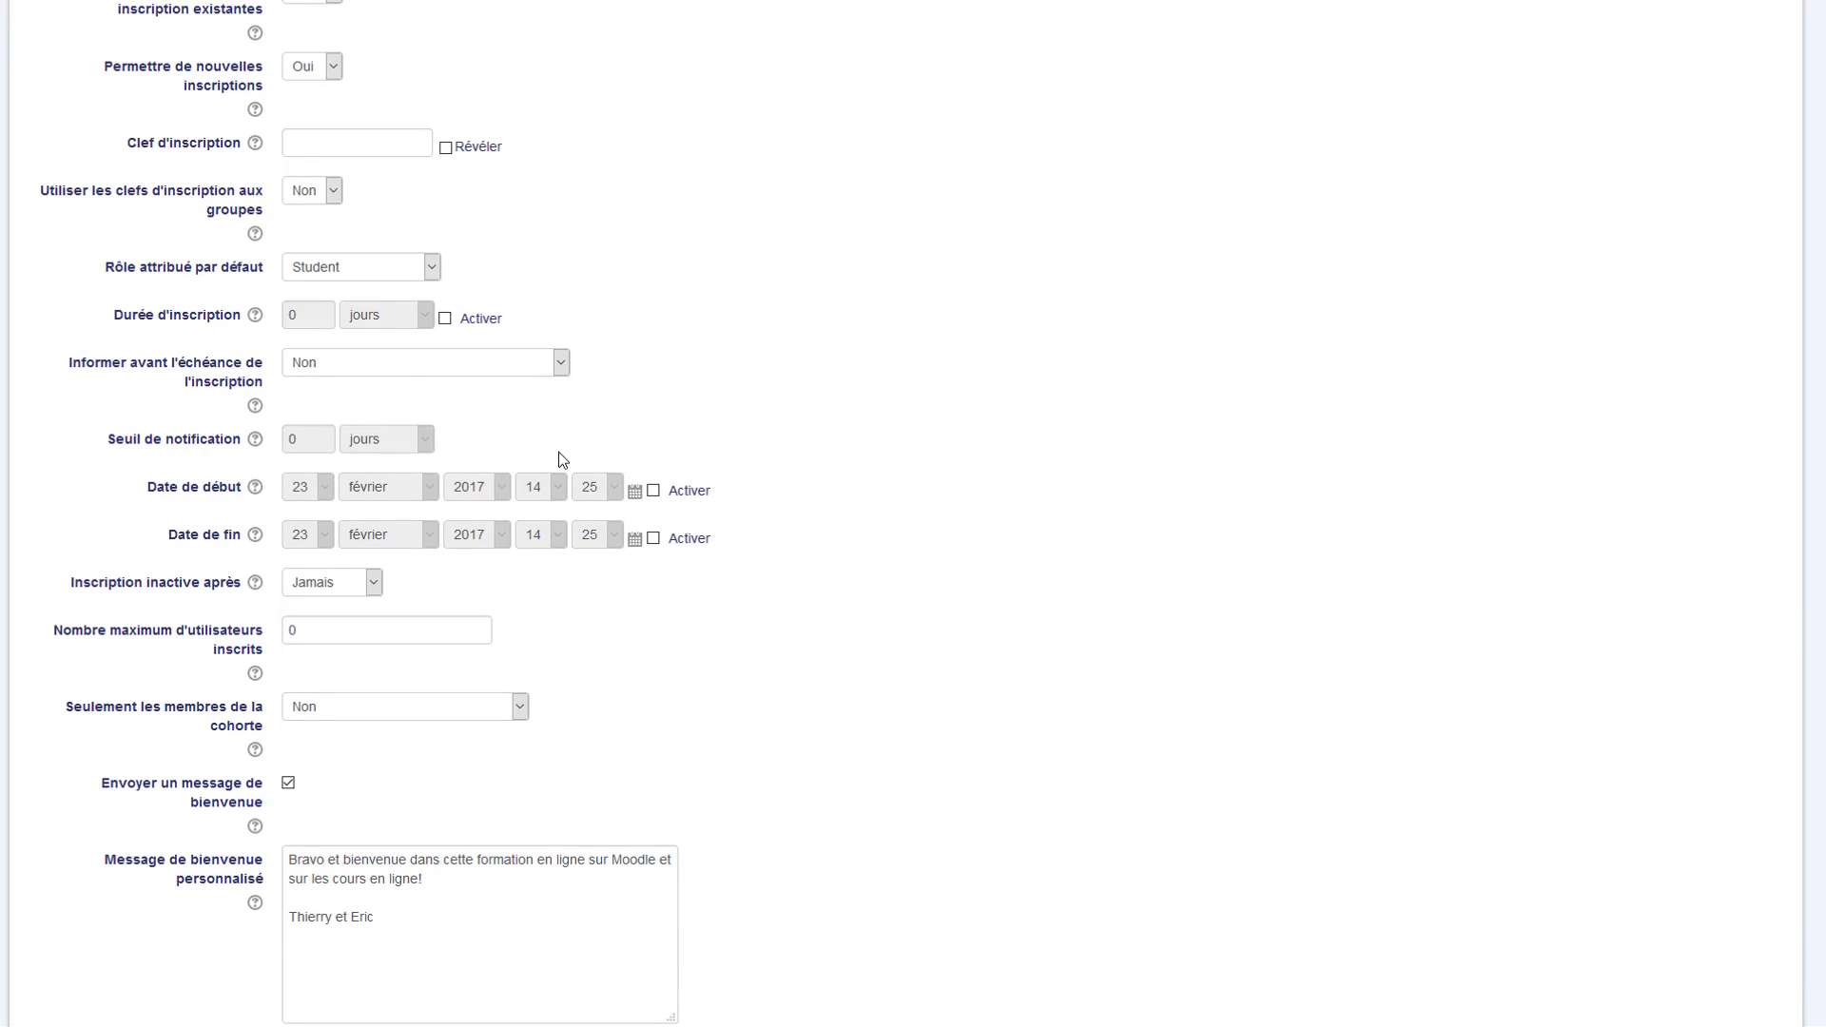
scroll(385, 437, "down", 1)
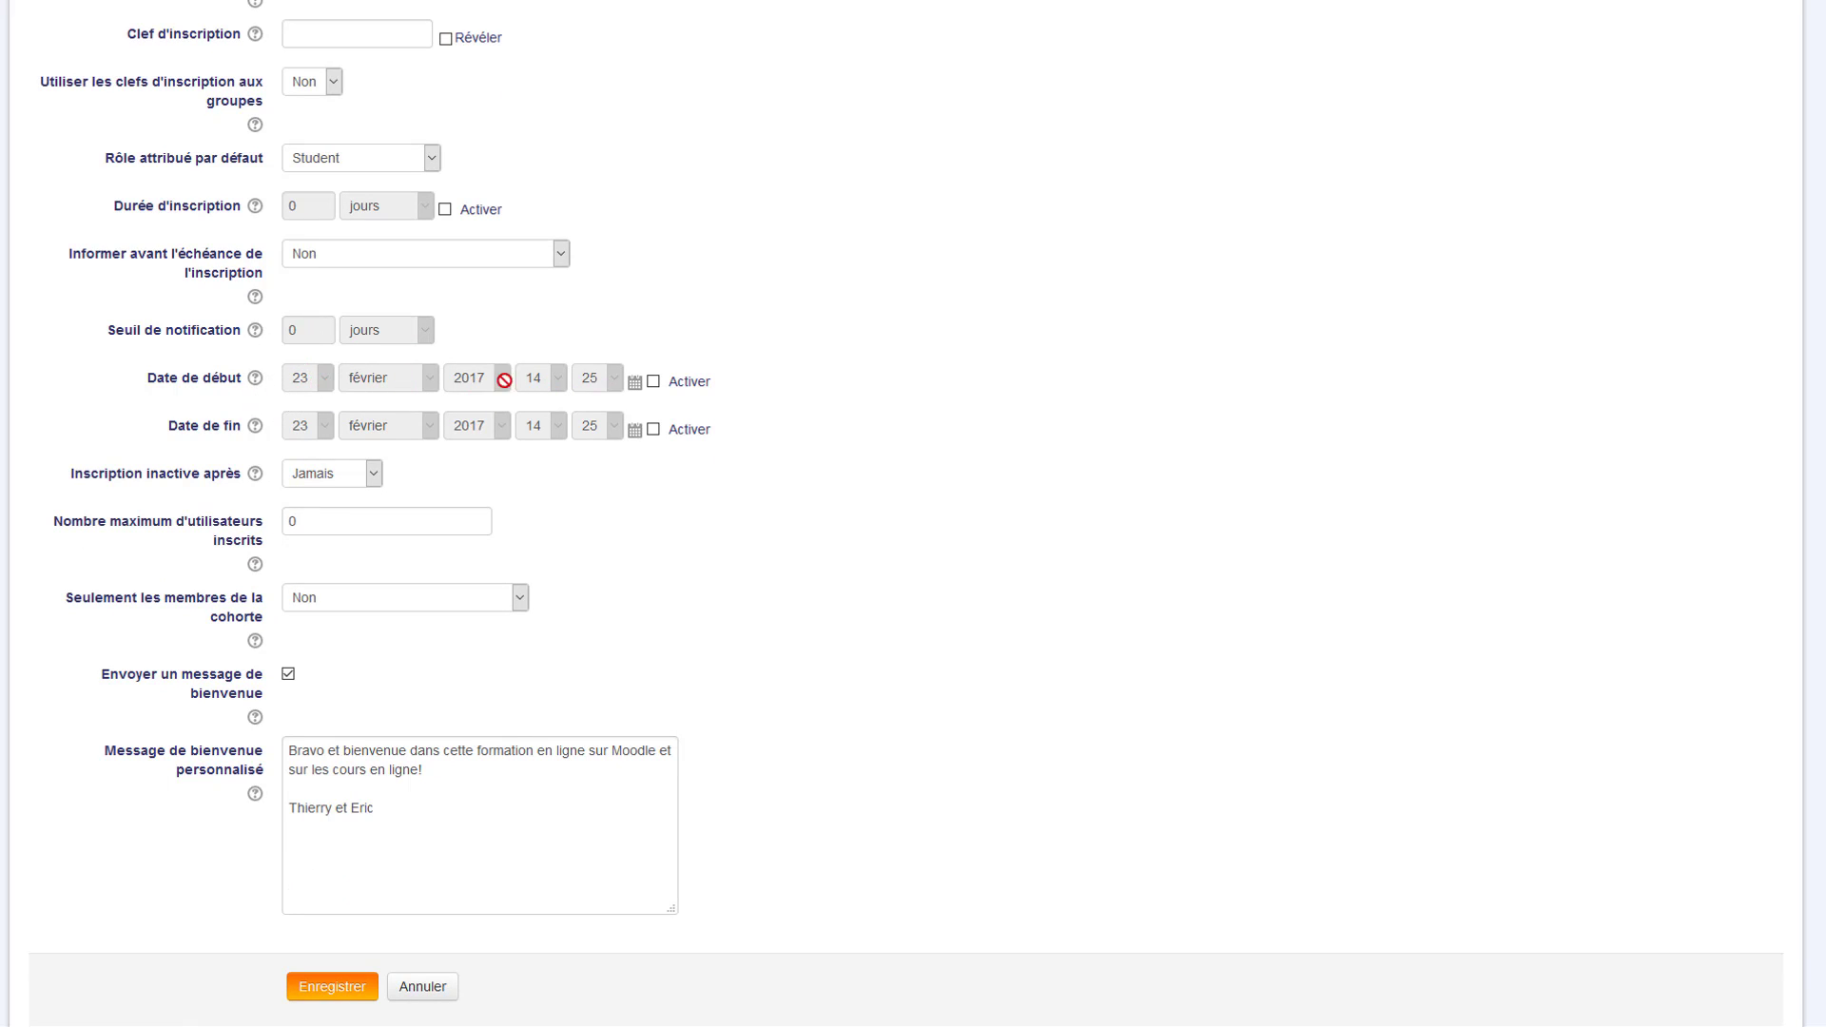
left_click(653, 383)
left_click(653, 382)
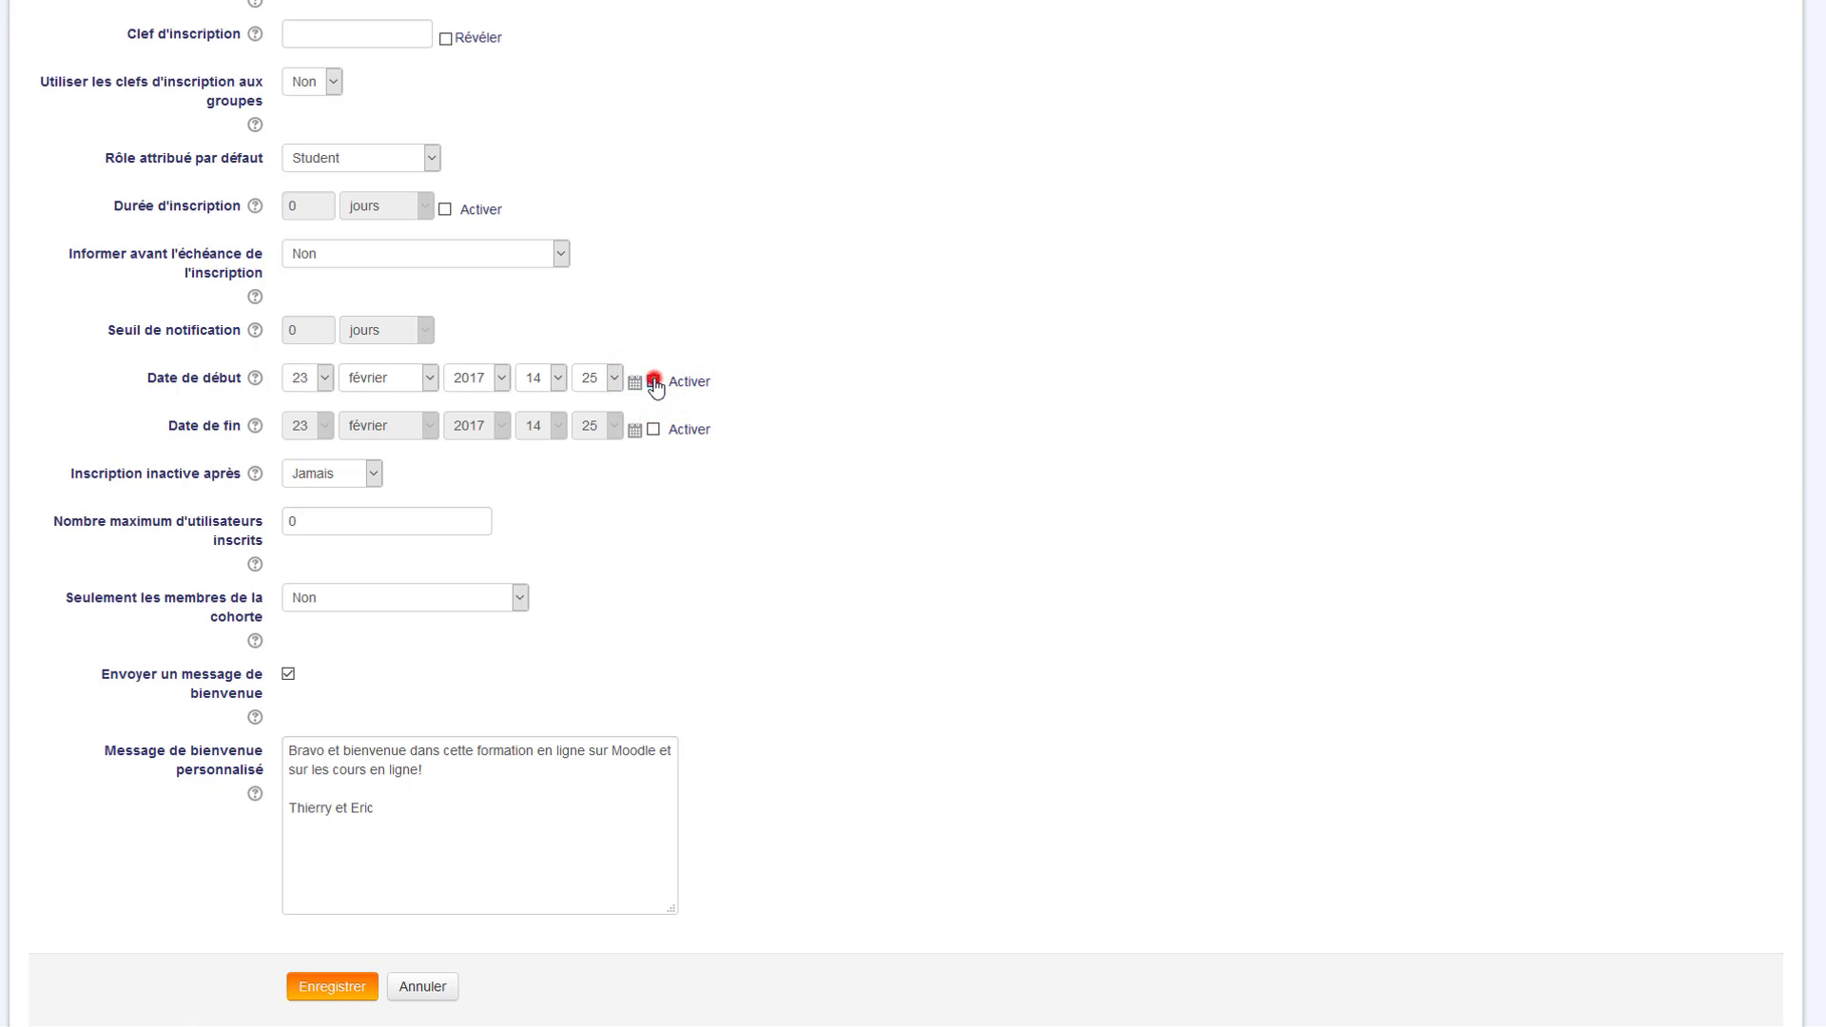
left_click(653, 429)
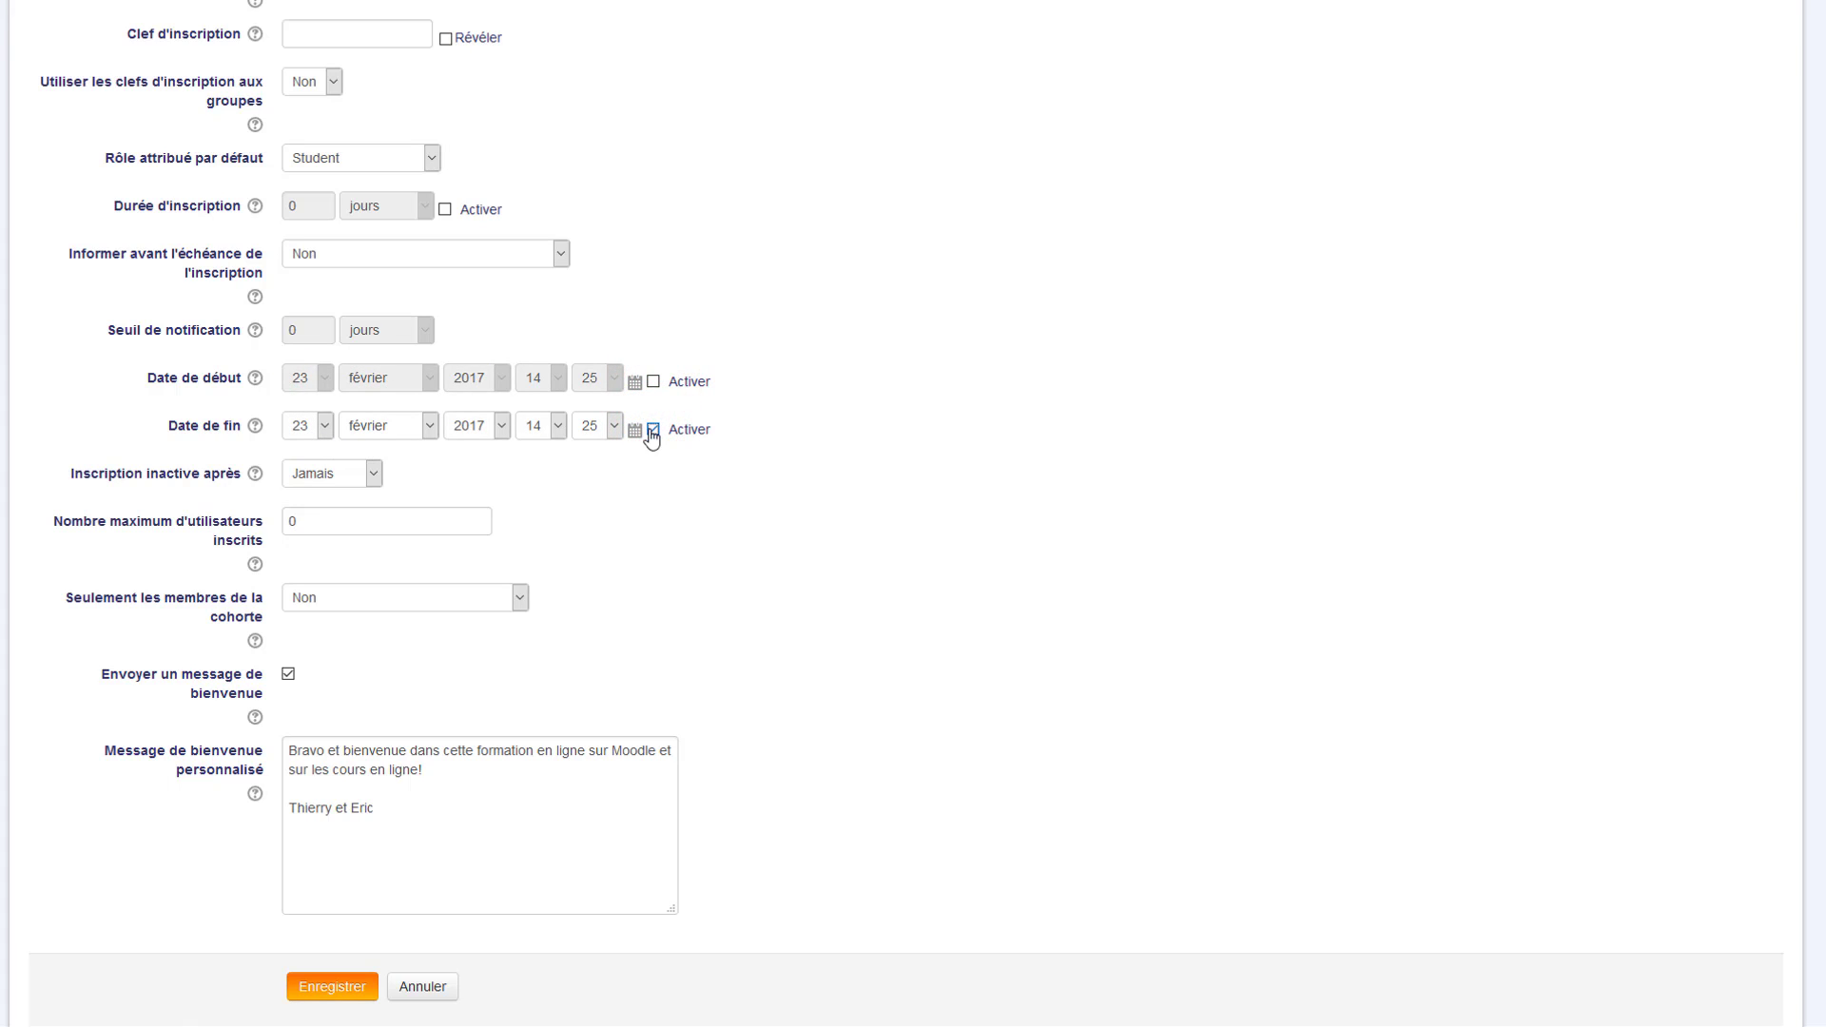
left_click(653, 430)
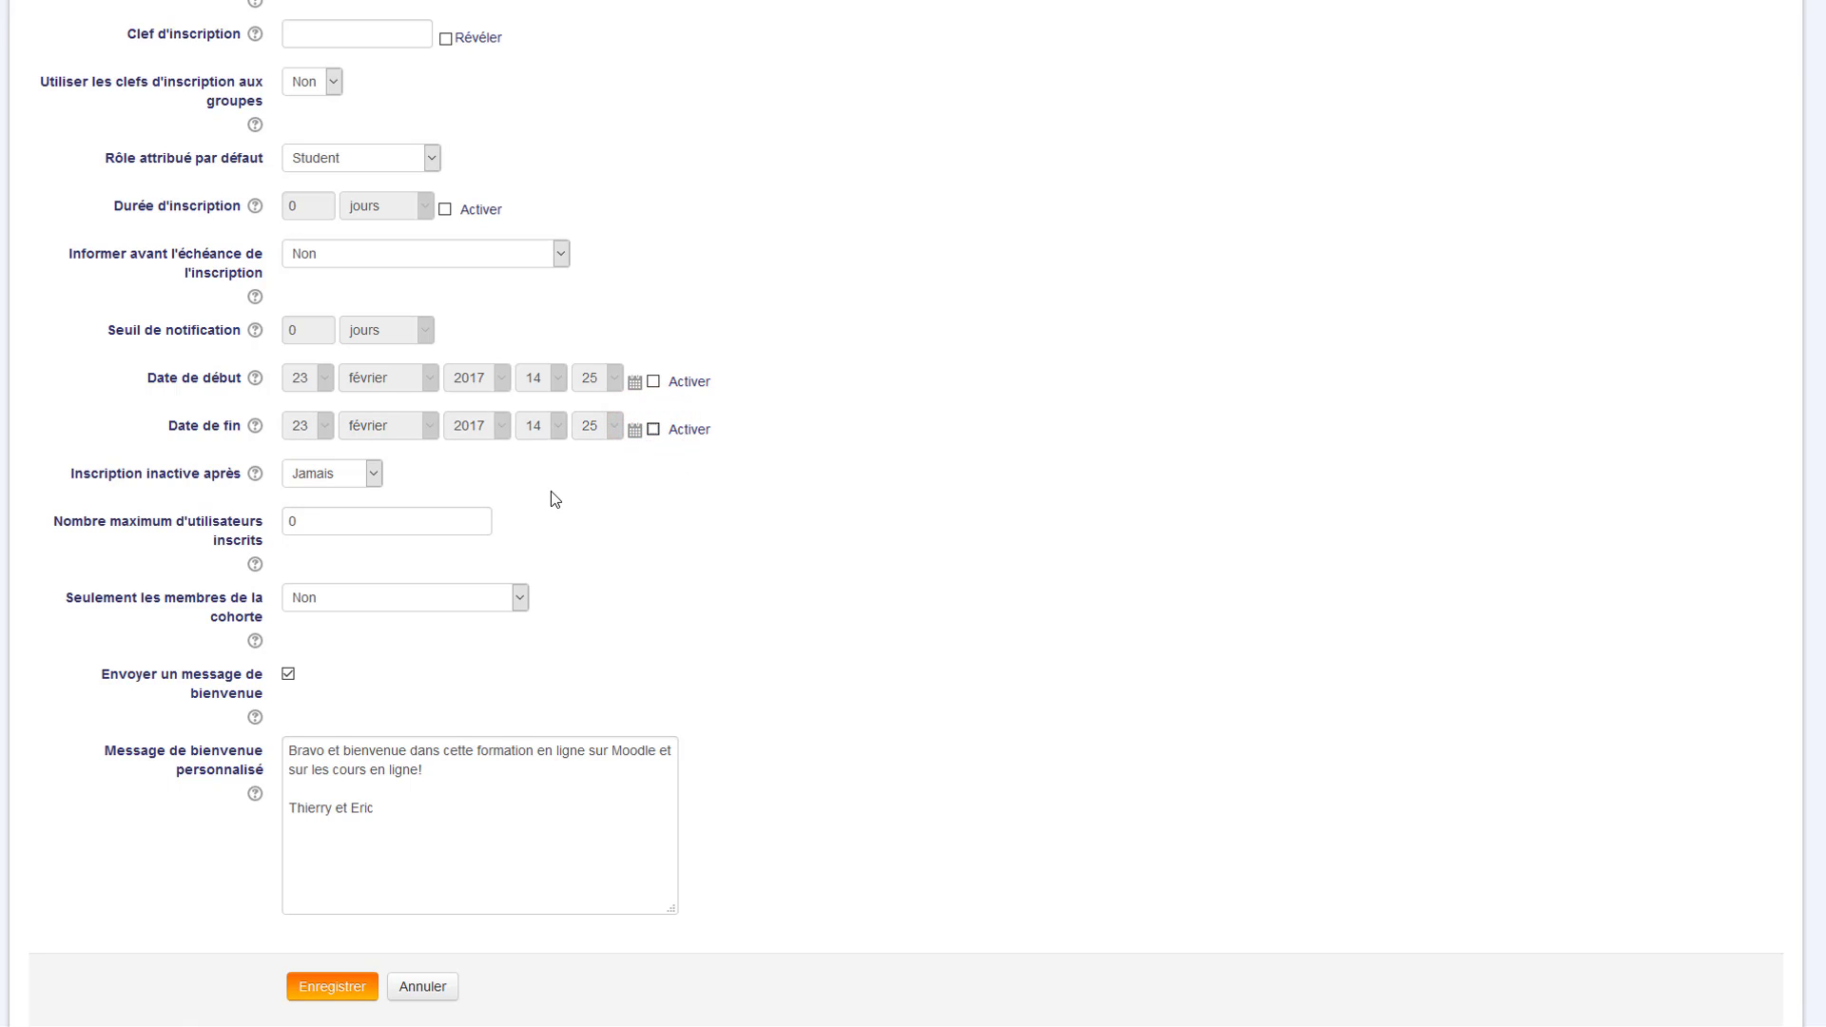
- Review the custom welcome message text and save the self-enrolment settings
scroll(624, 533, "down", 2)
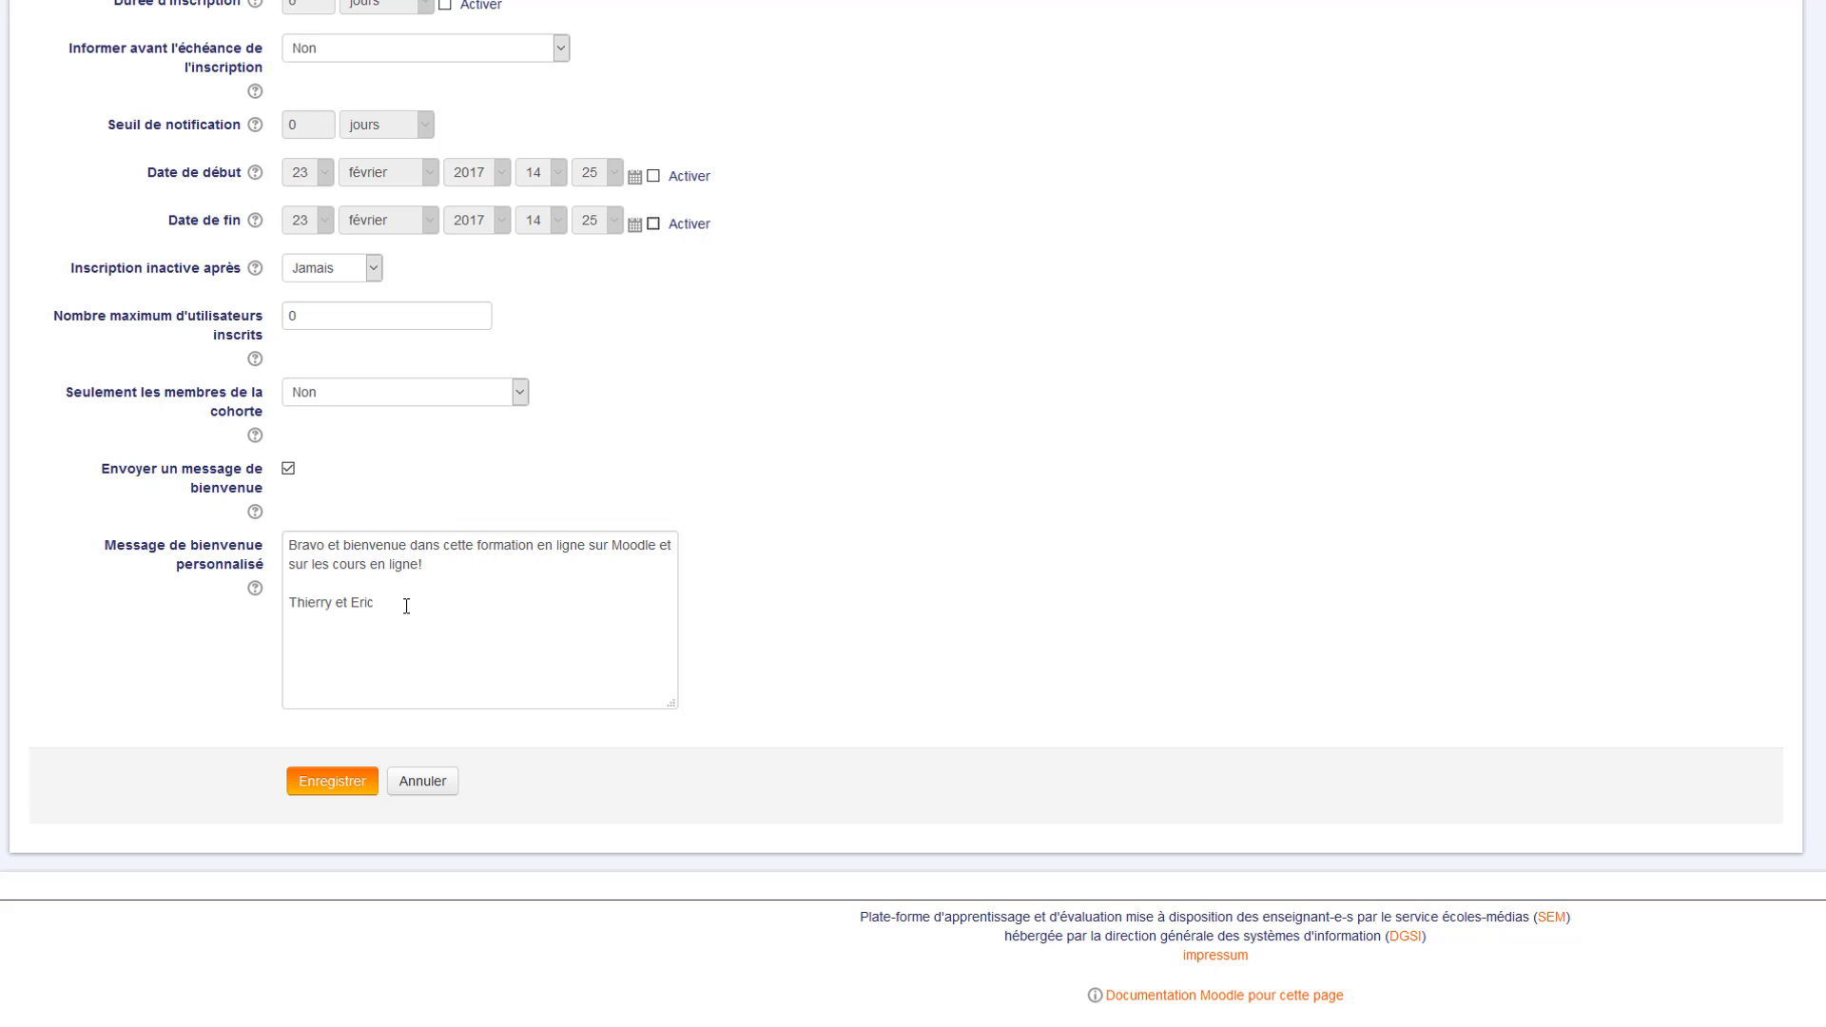
left_click_drag(406, 605, 281, 541)
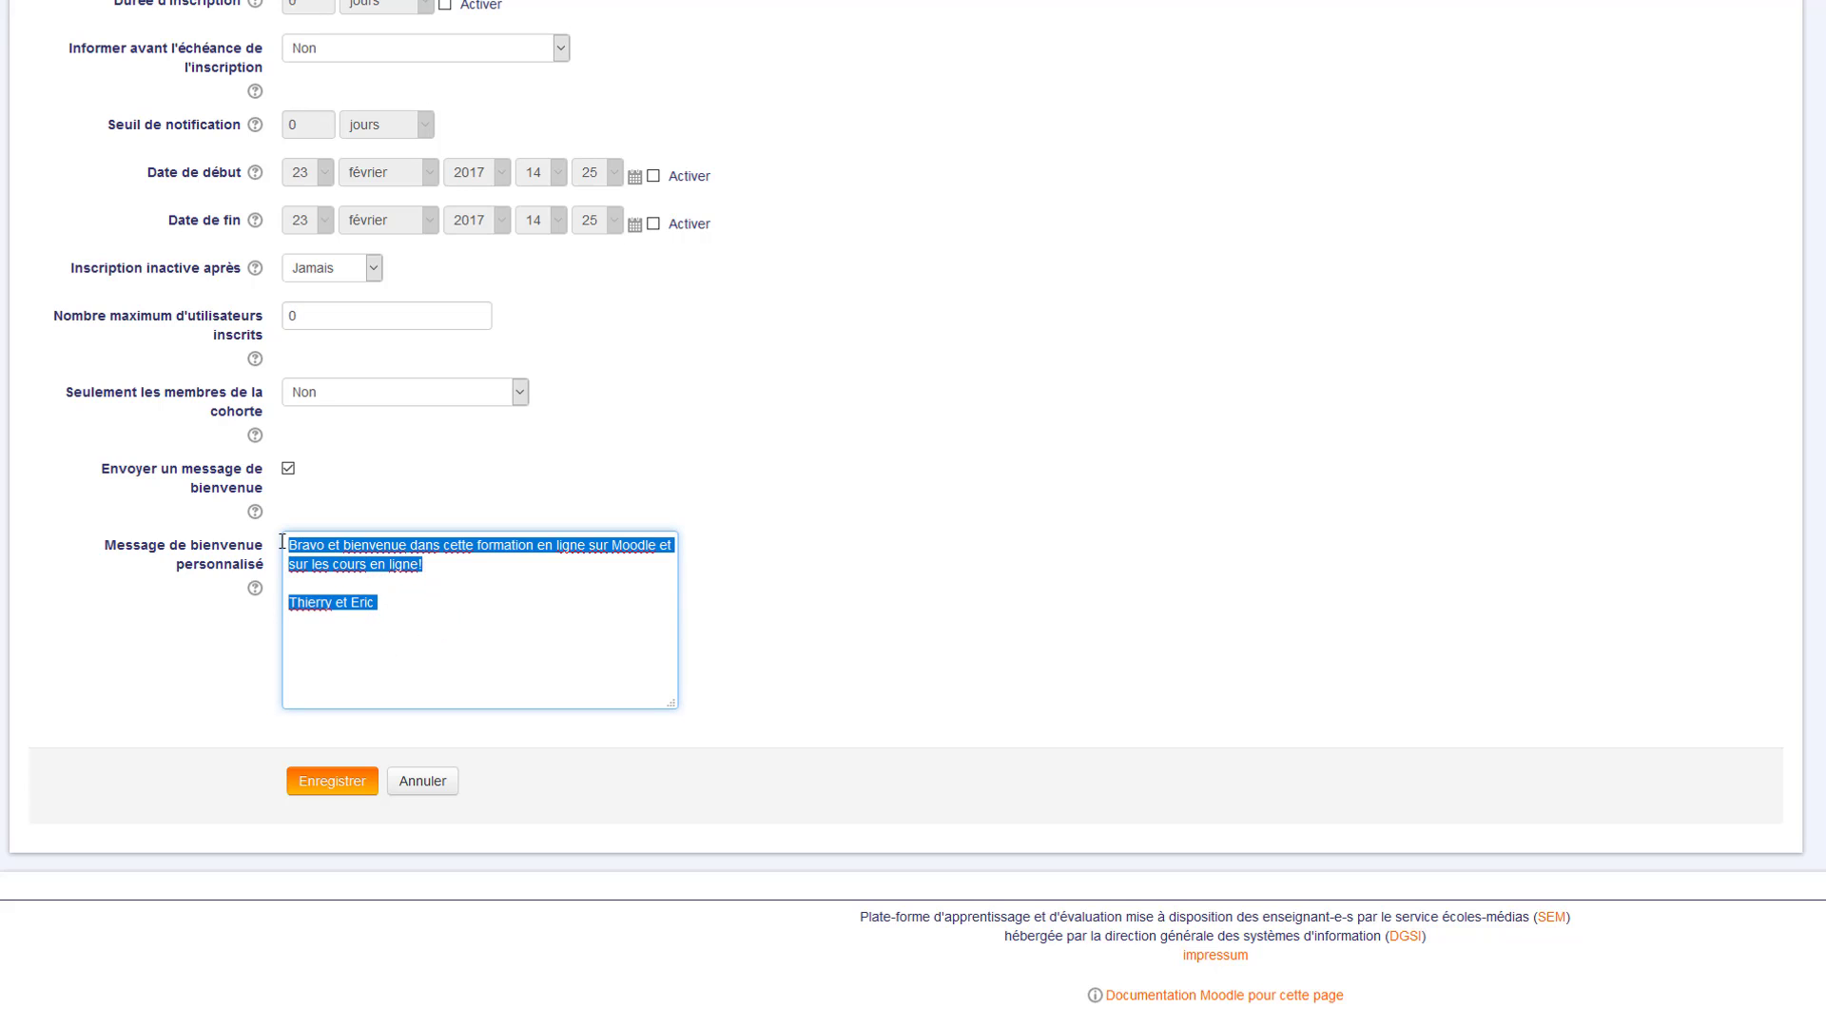
left_click(394, 606)
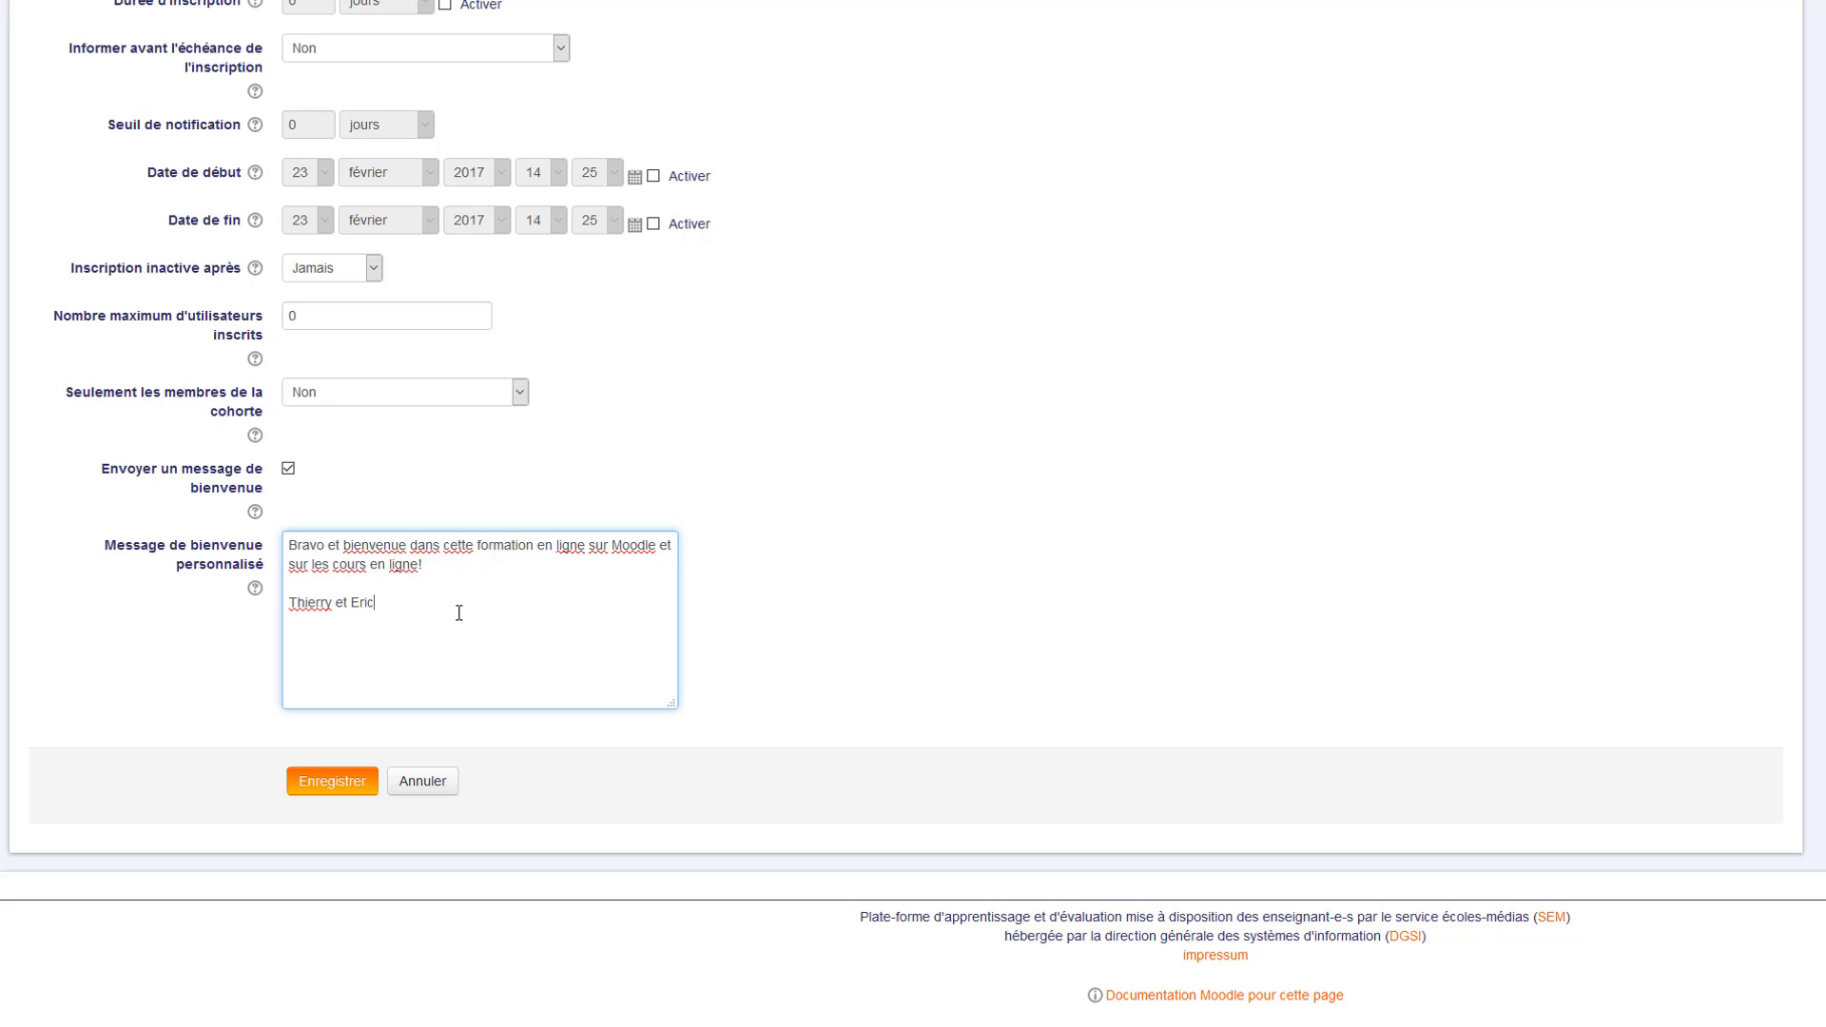
scroll(461, 615, "up", 2)
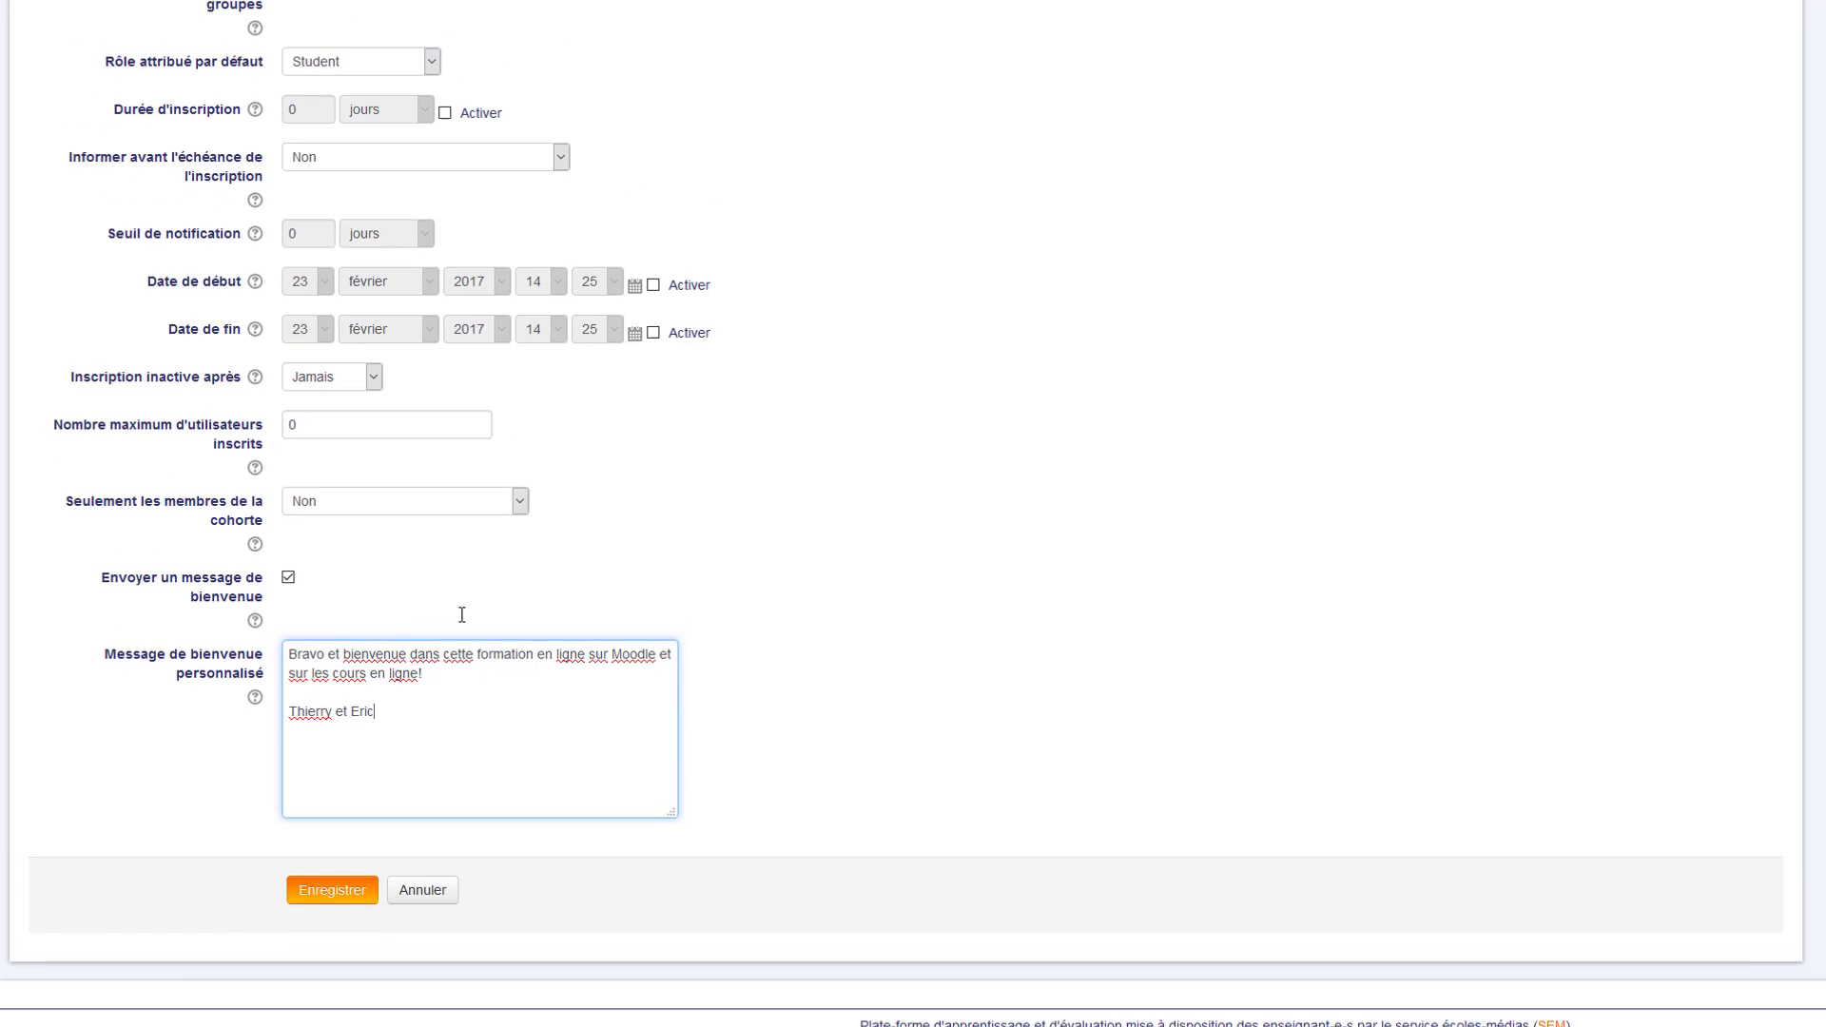
scroll(460, 631, "down", 1)
left_click(348, 898)
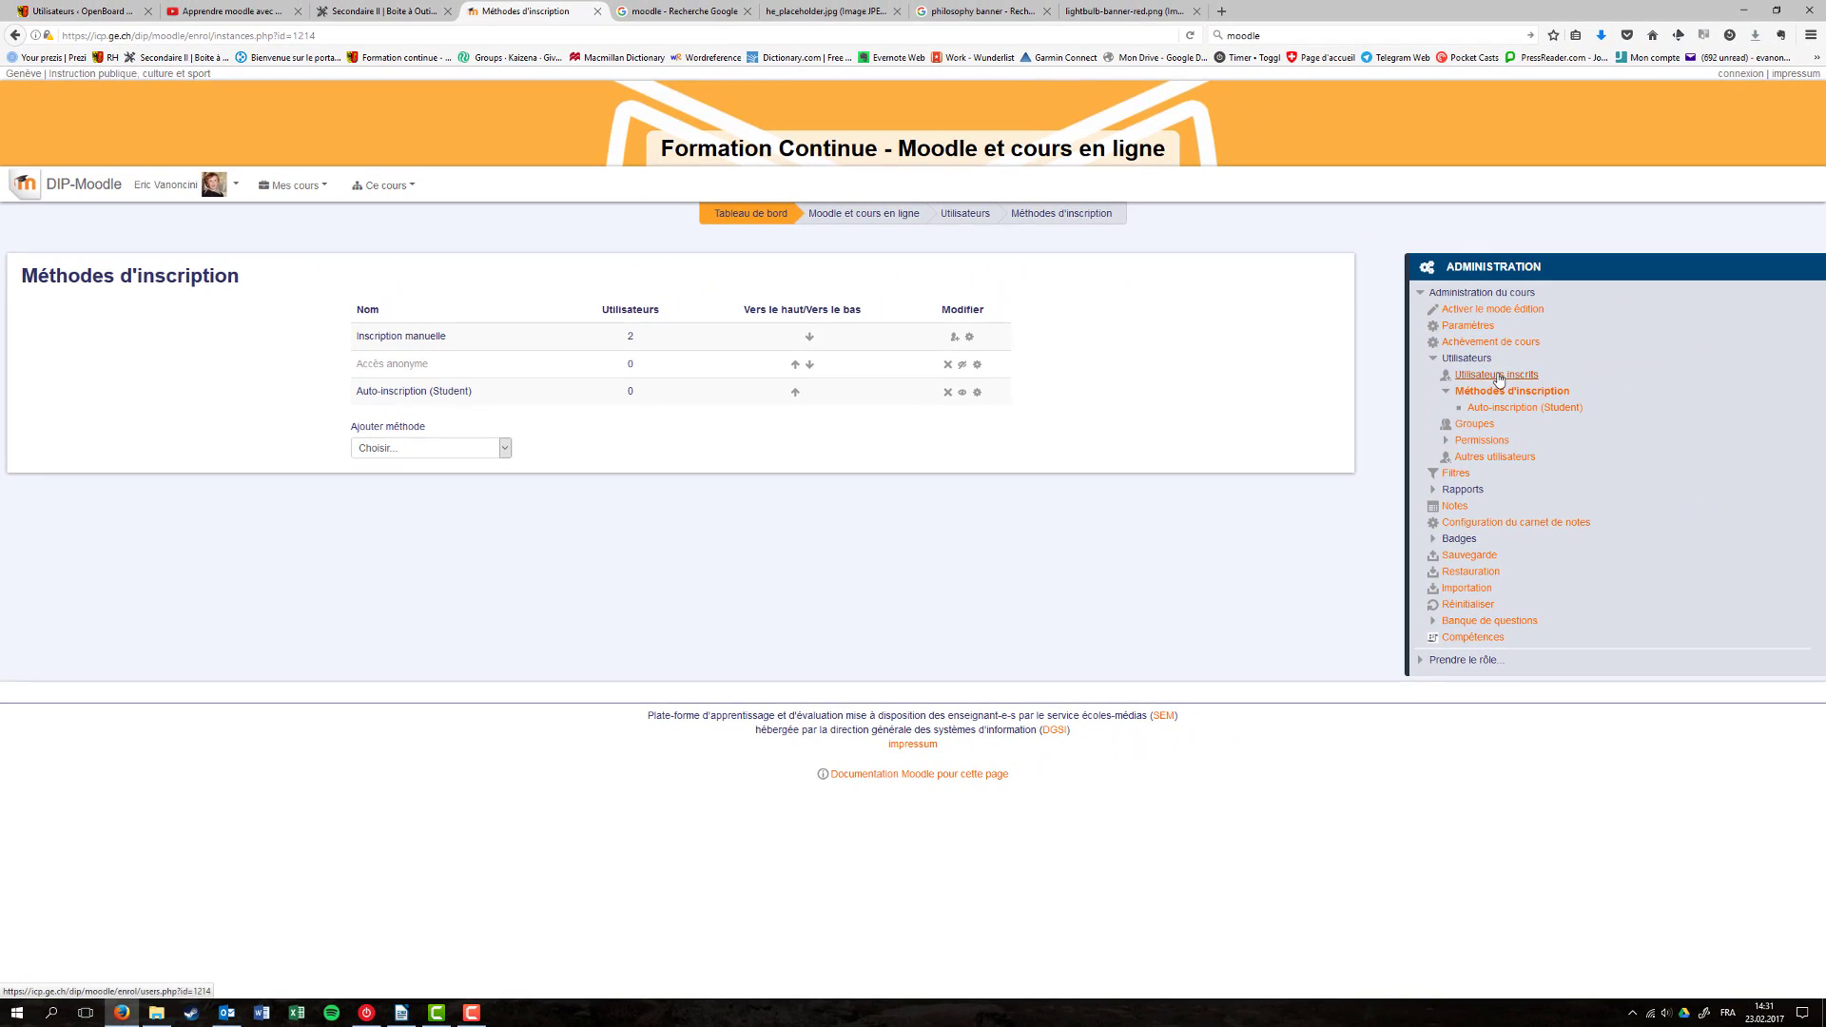
- Open the course's enrolled users and examine the roles that can be assigned to the first listed teacher
left_click(1498, 377)
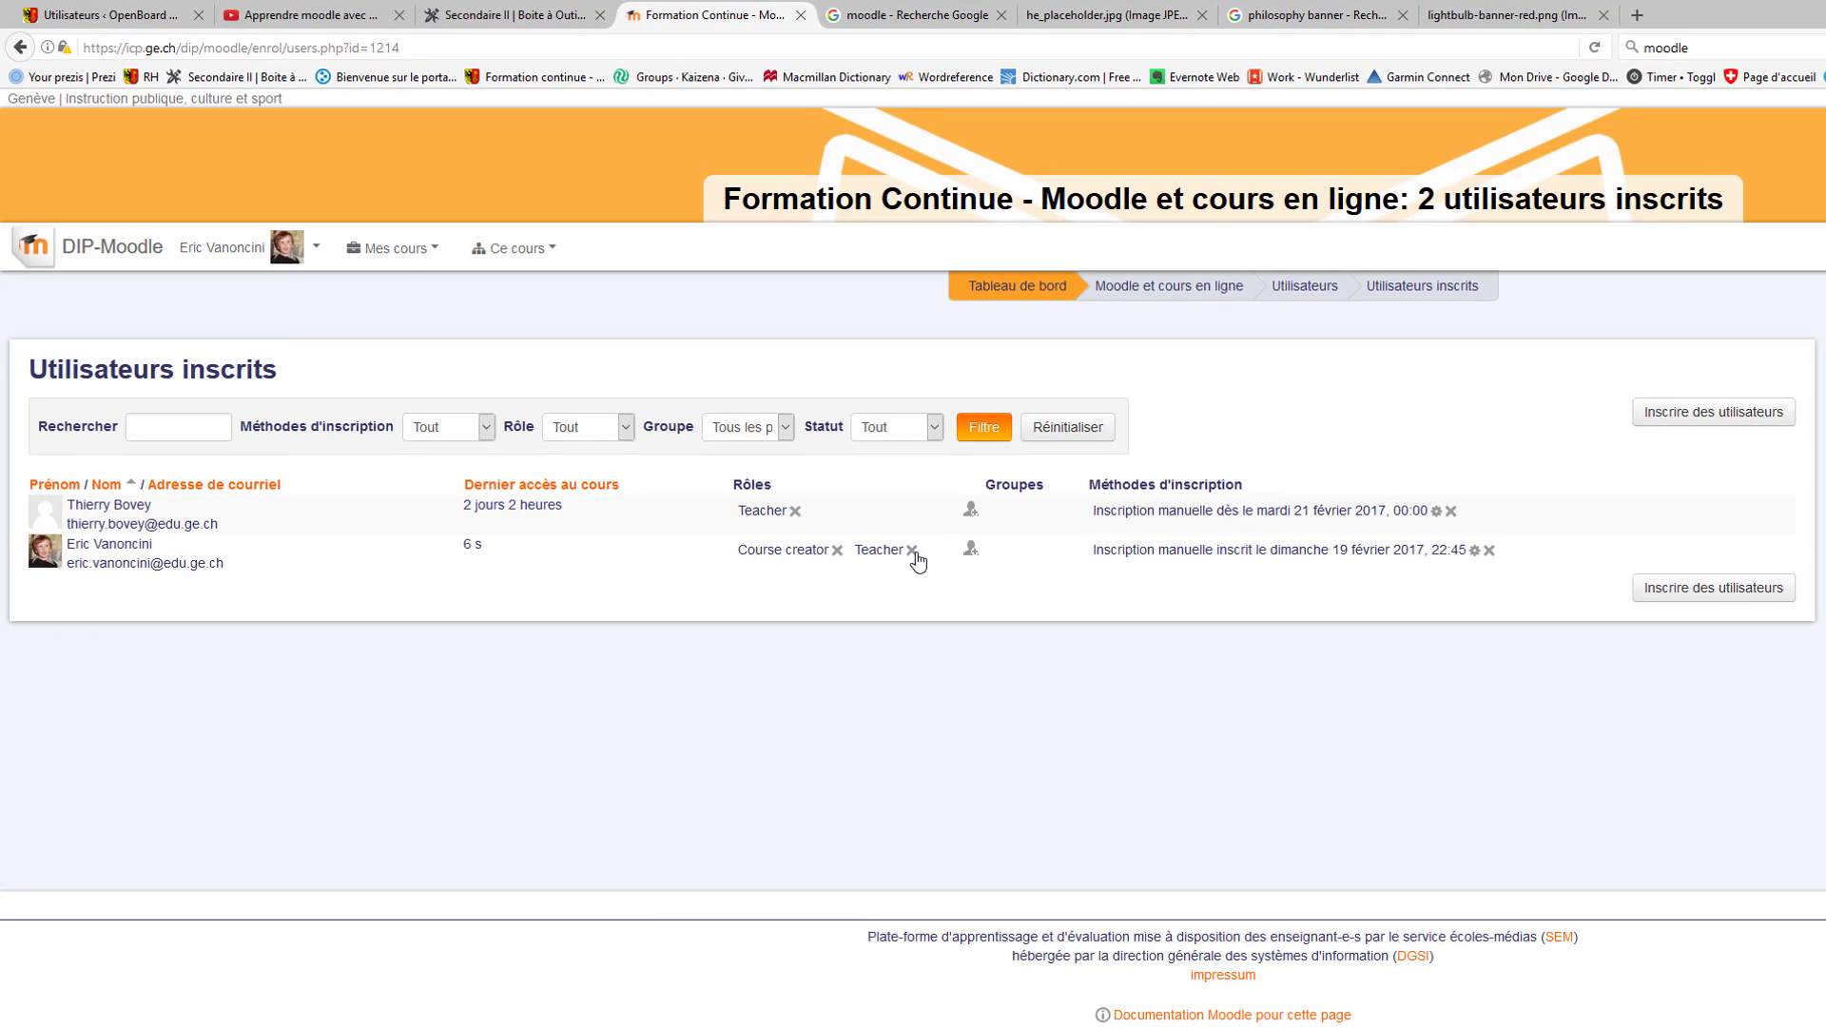
left_click(971, 512)
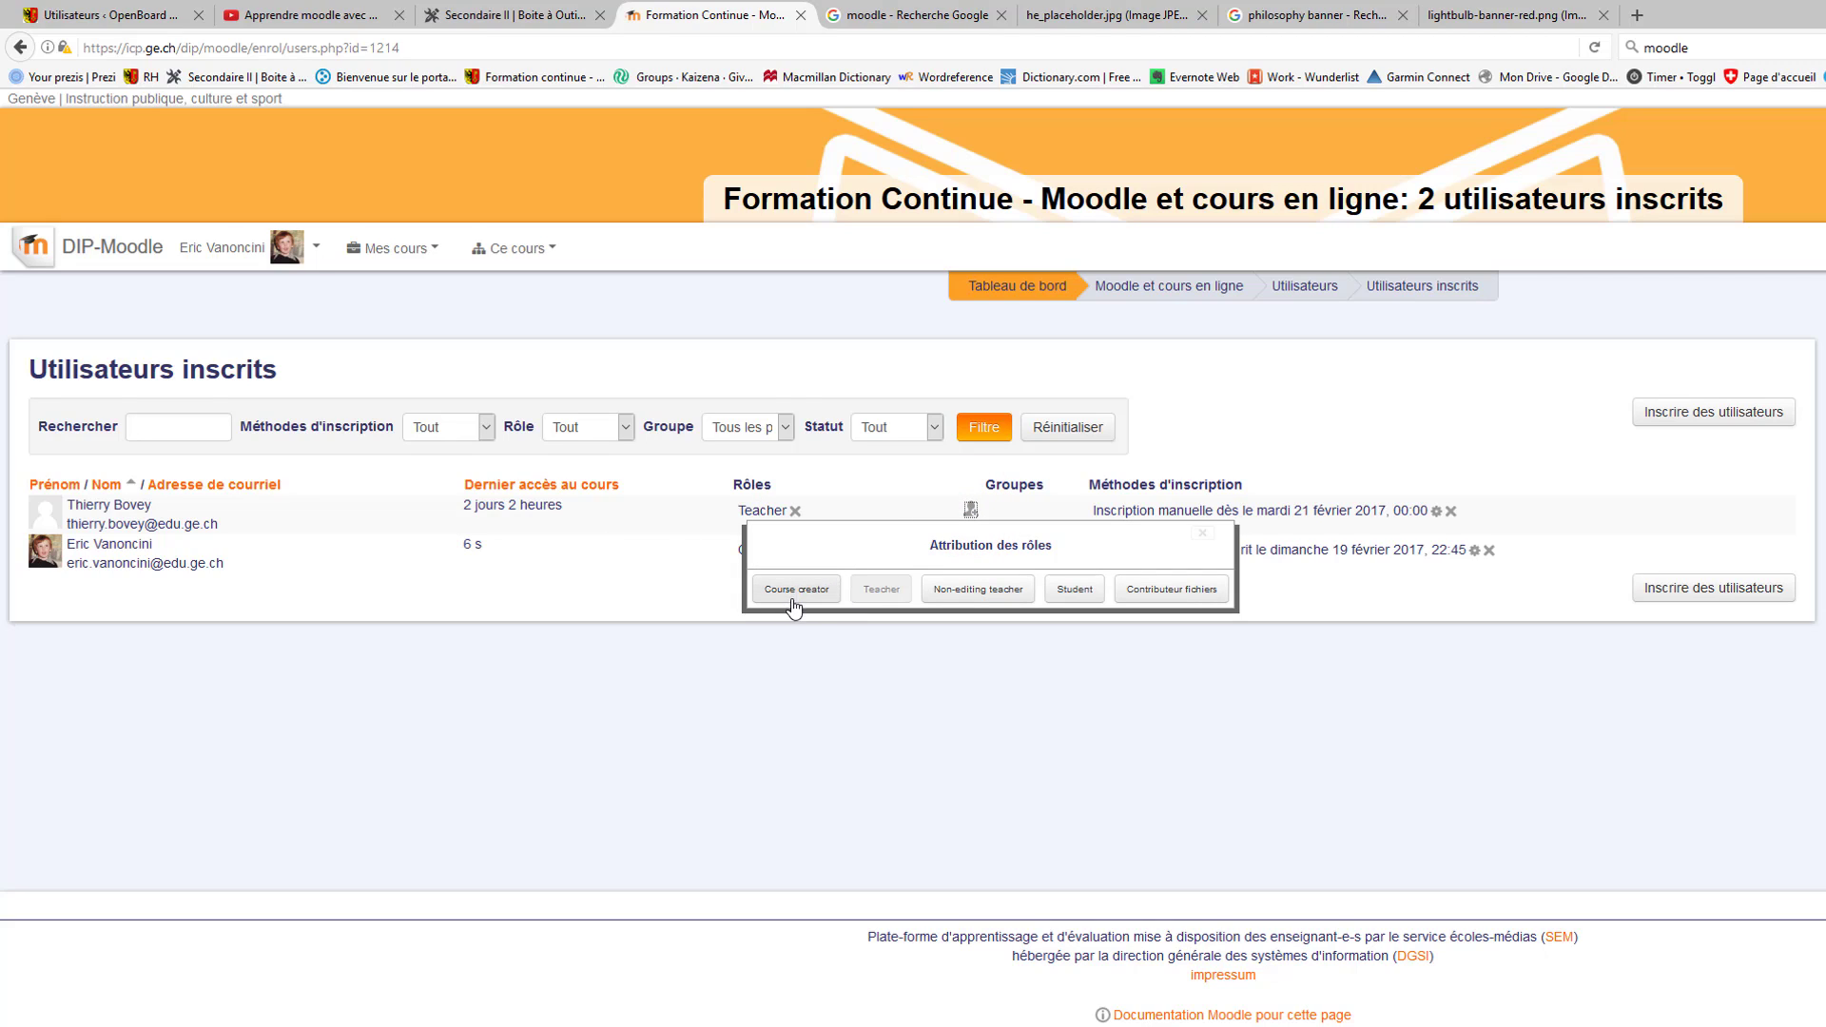
left_click(1202, 532)
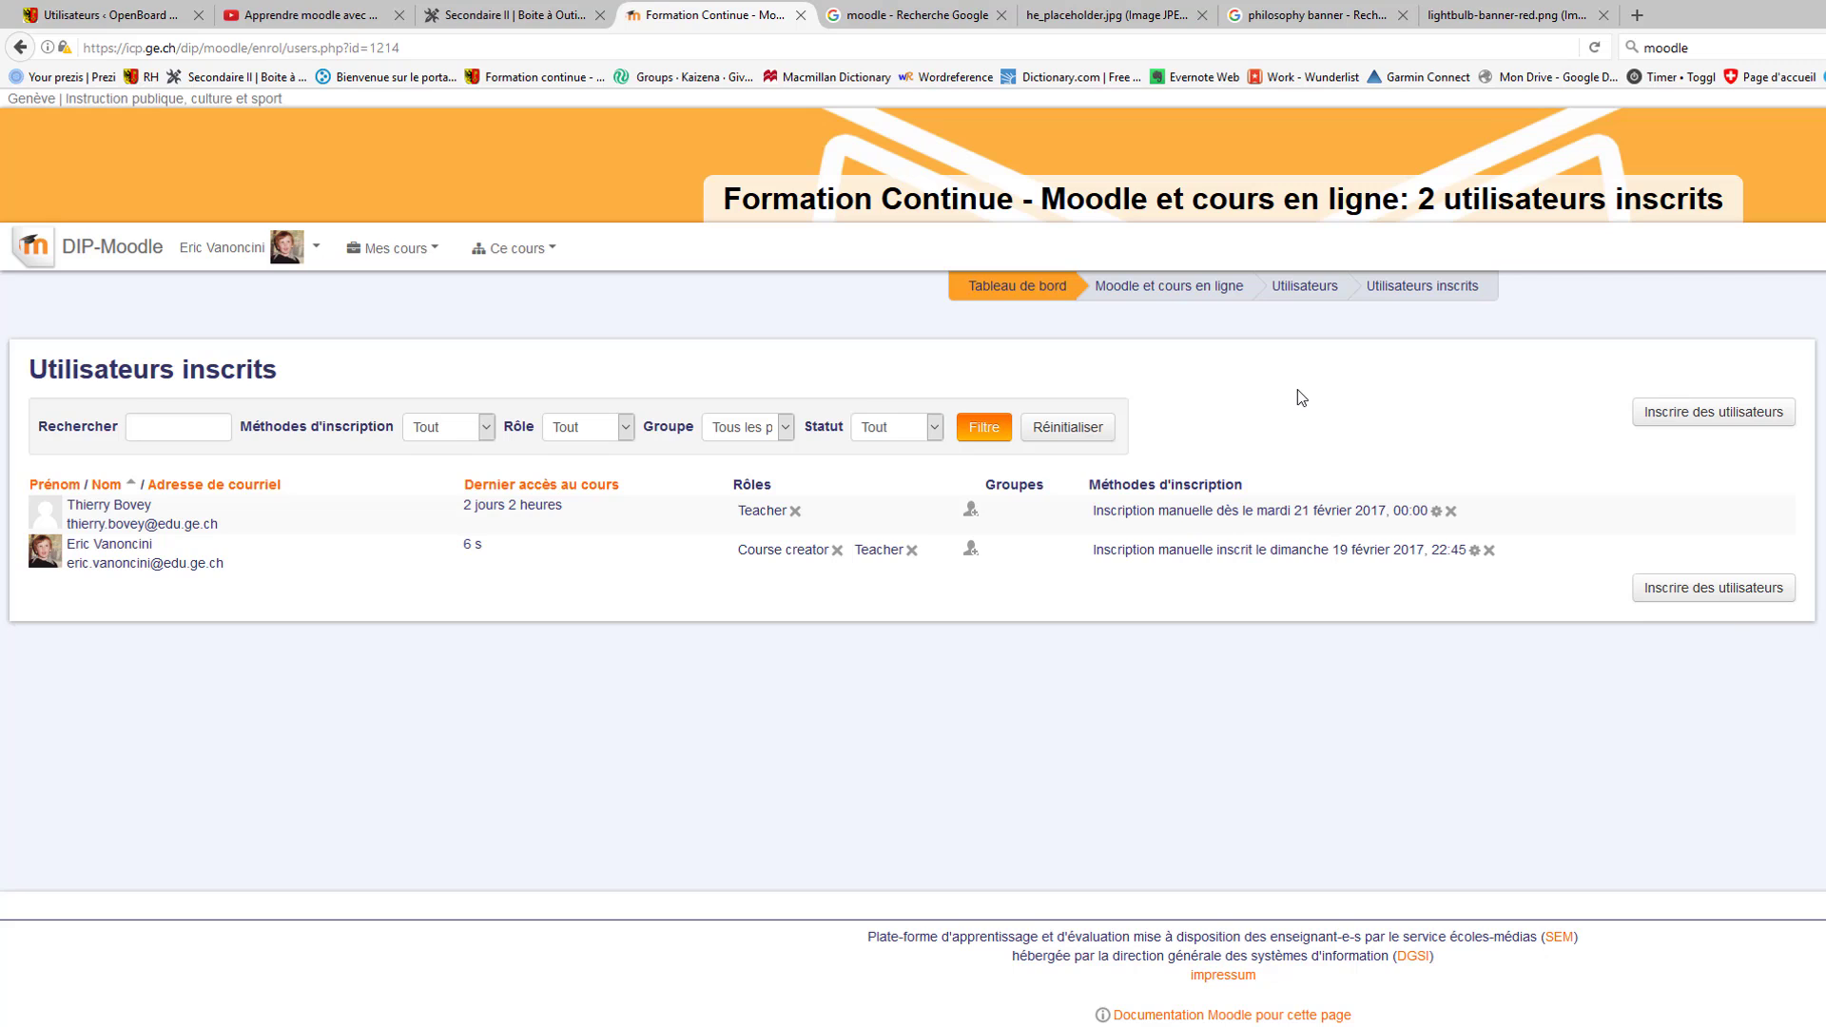
- Go to the DIP-Moodle home page and open the course directory (Répertoire des cours) to browse its categories
left_click(123, 240)
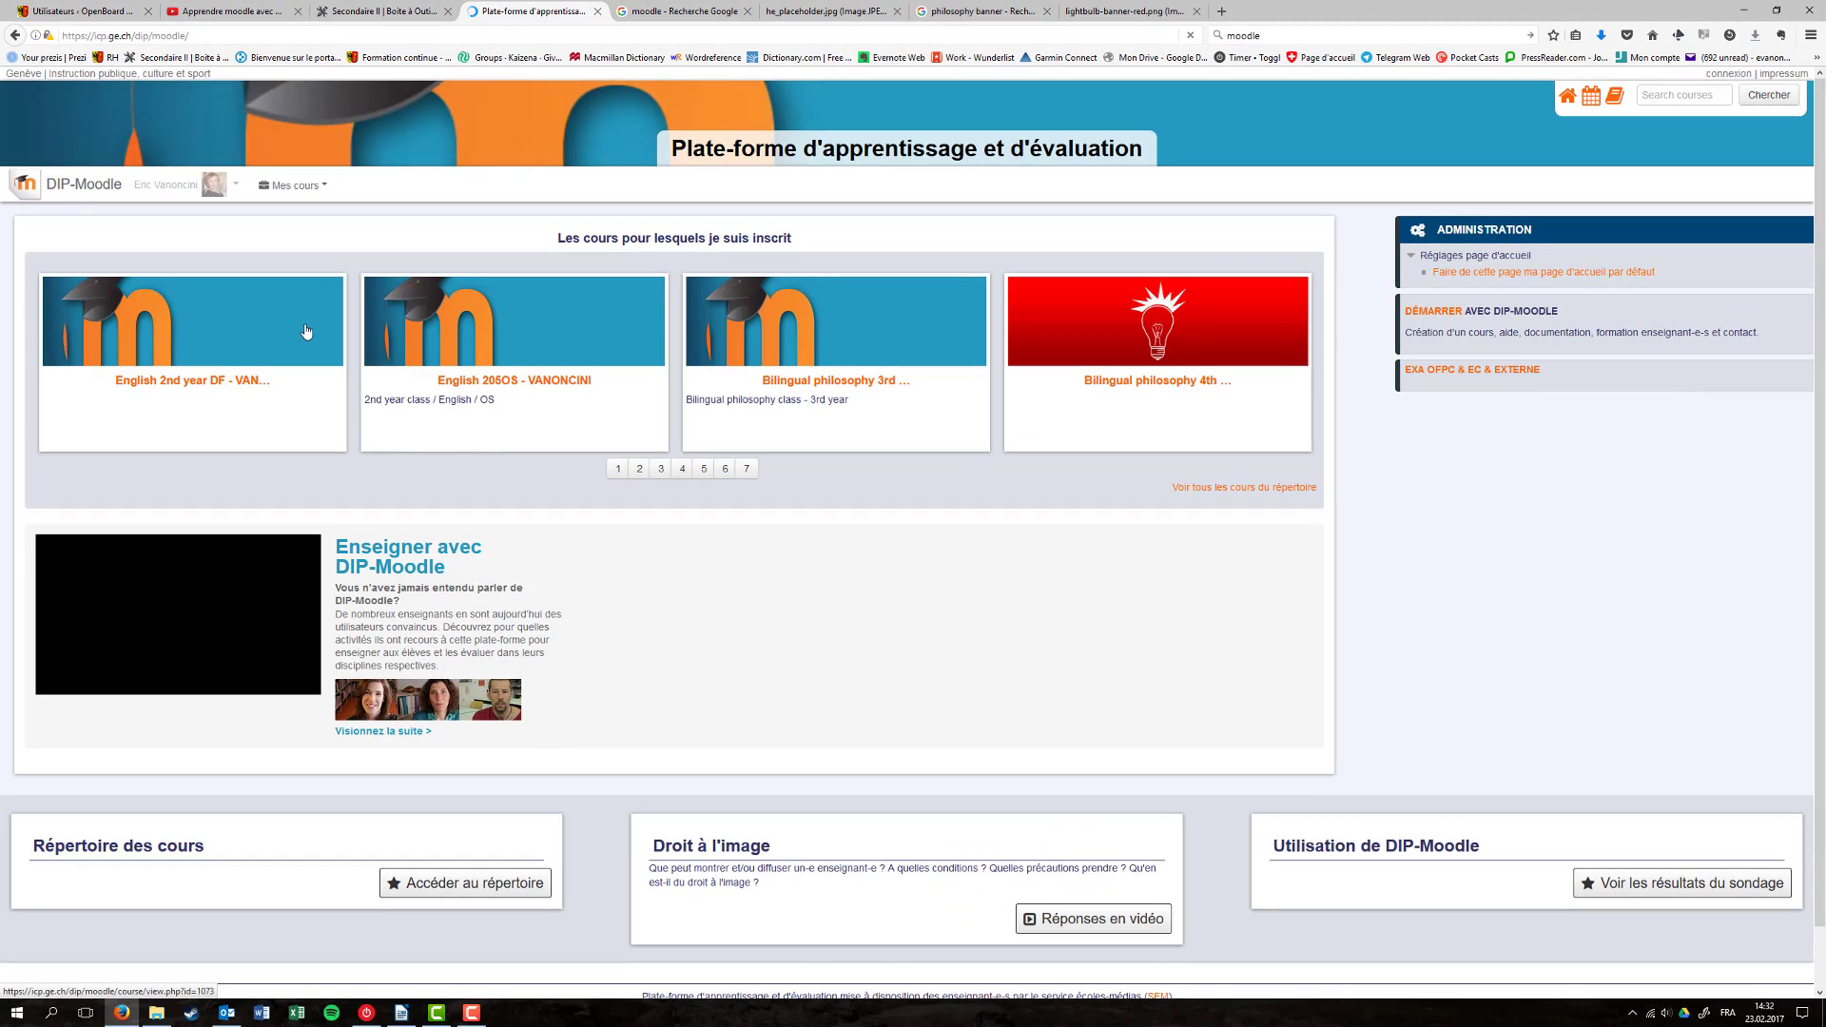
scroll(302, 336, "down", 2)
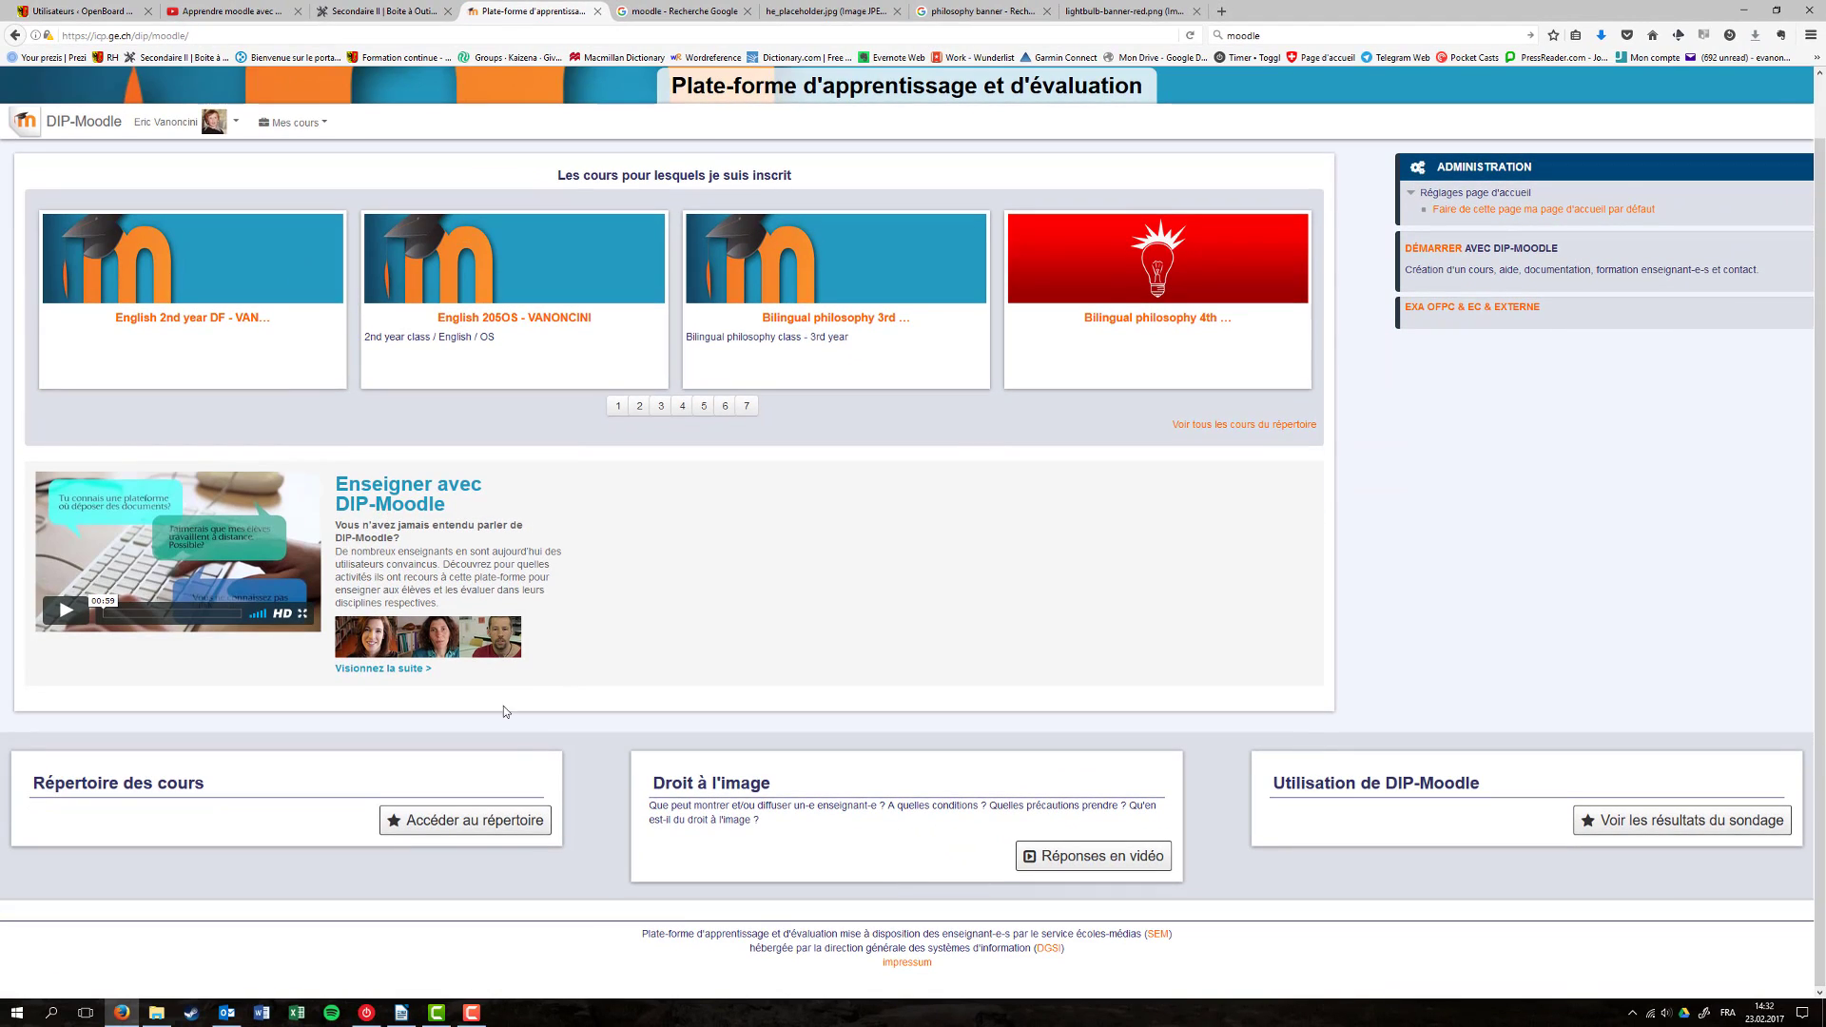
left_click(481, 820)
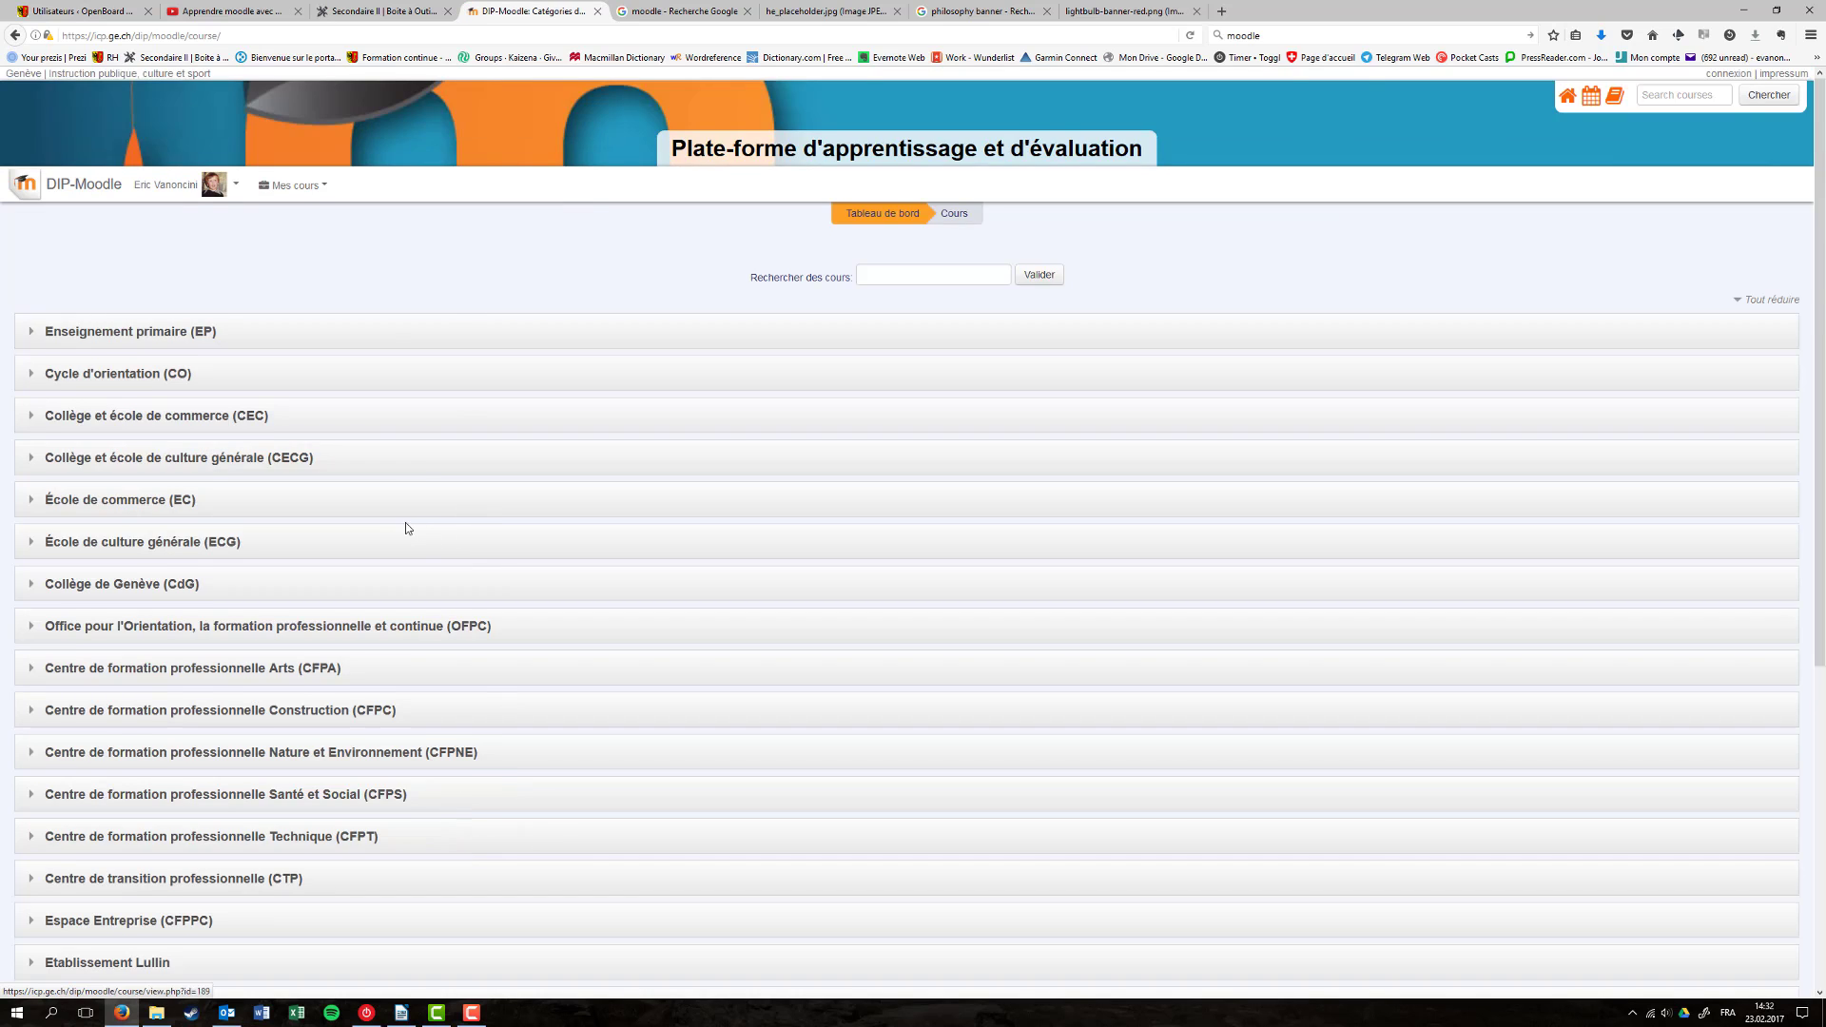
scroll(405, 525, "down", 2)
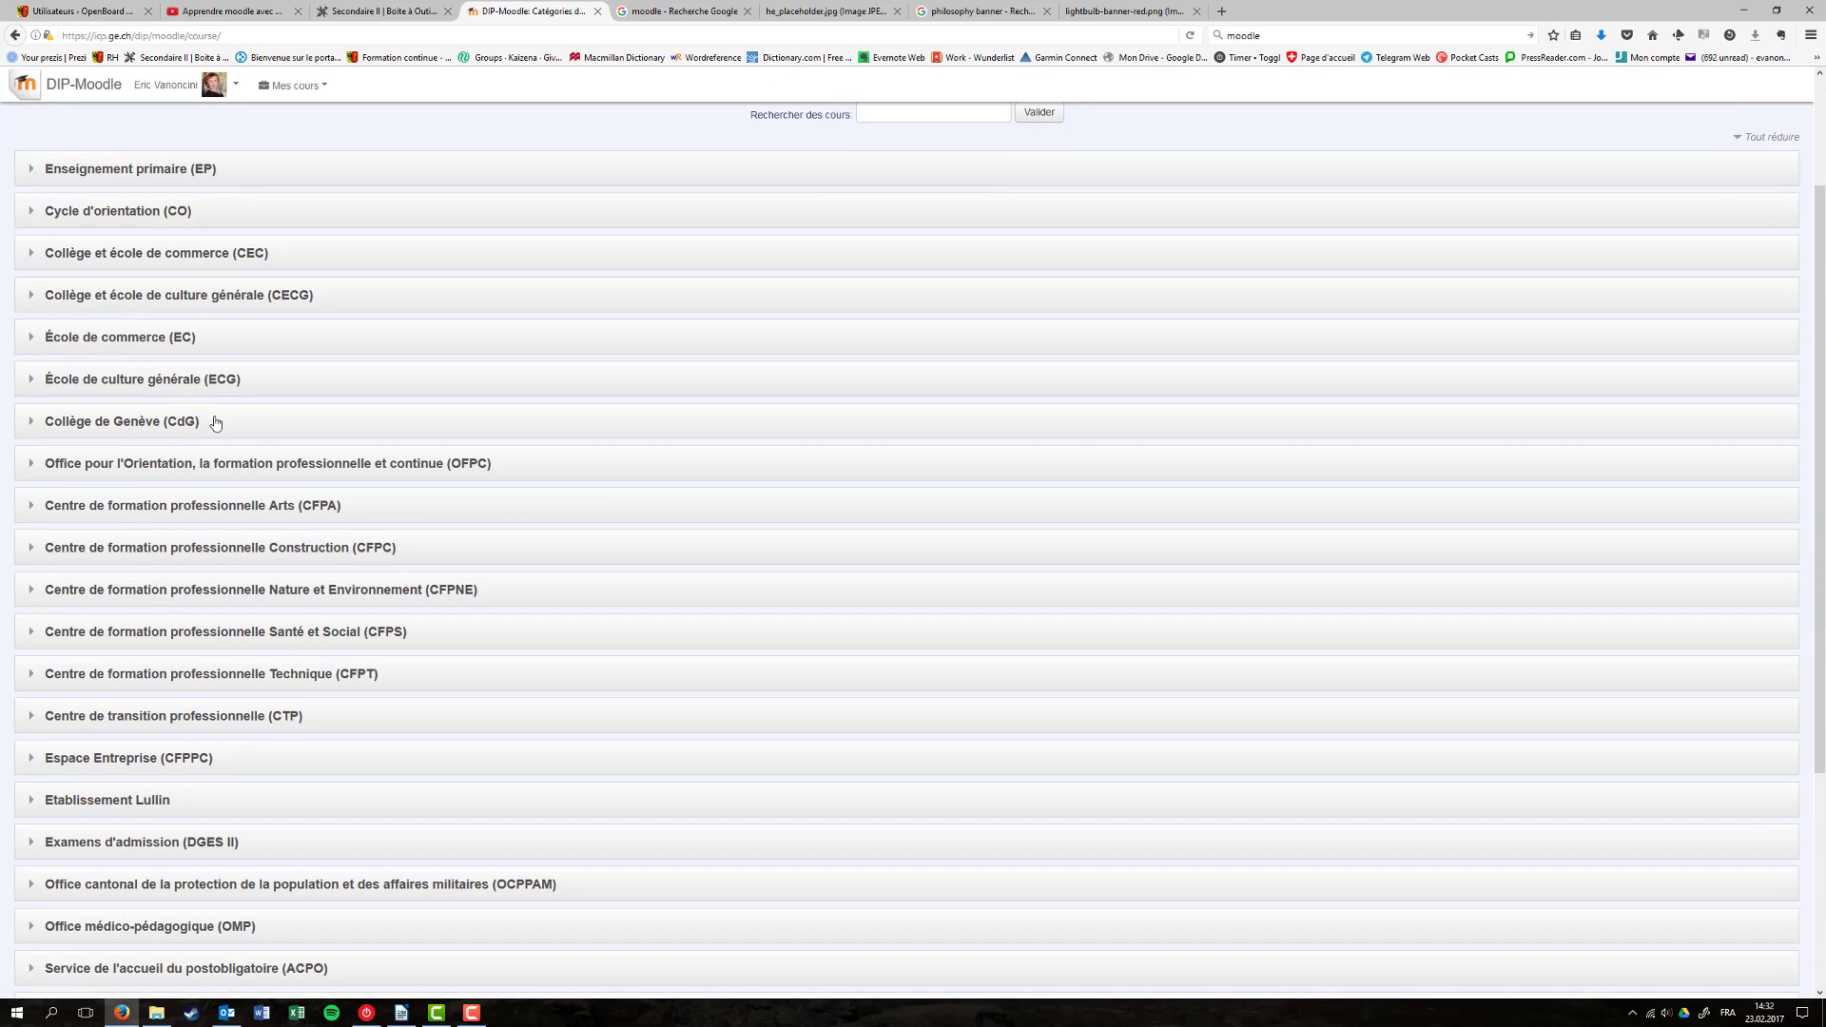